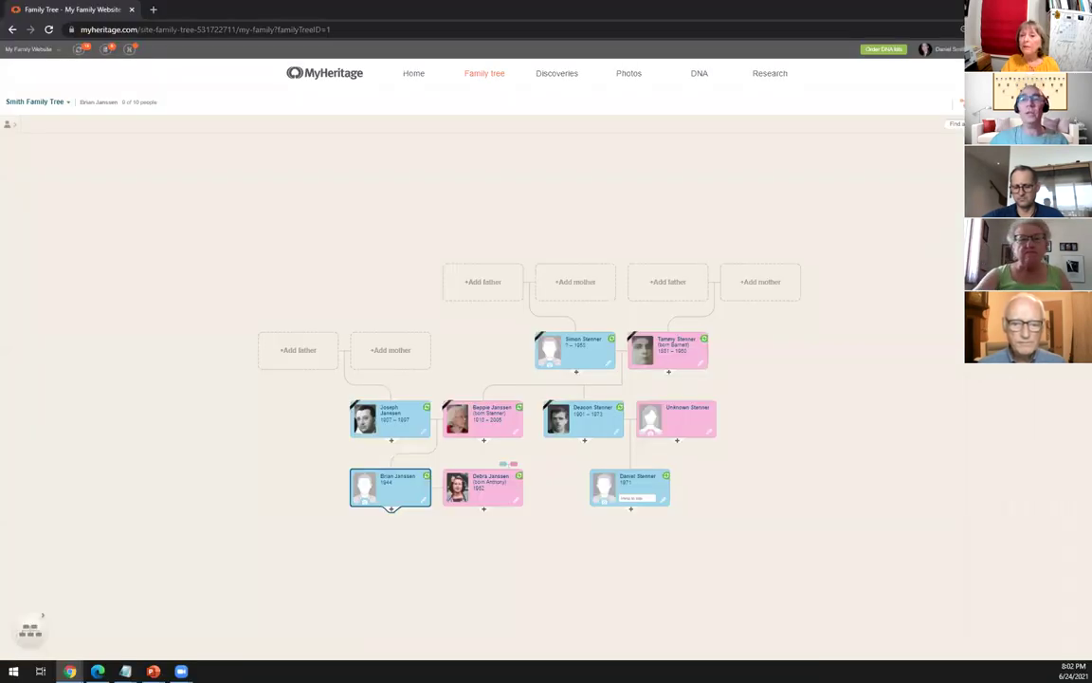
Enlarge the family tree and the web page until the names and dates on the people's cards are readable.
scroll(748, 417, up, 2)
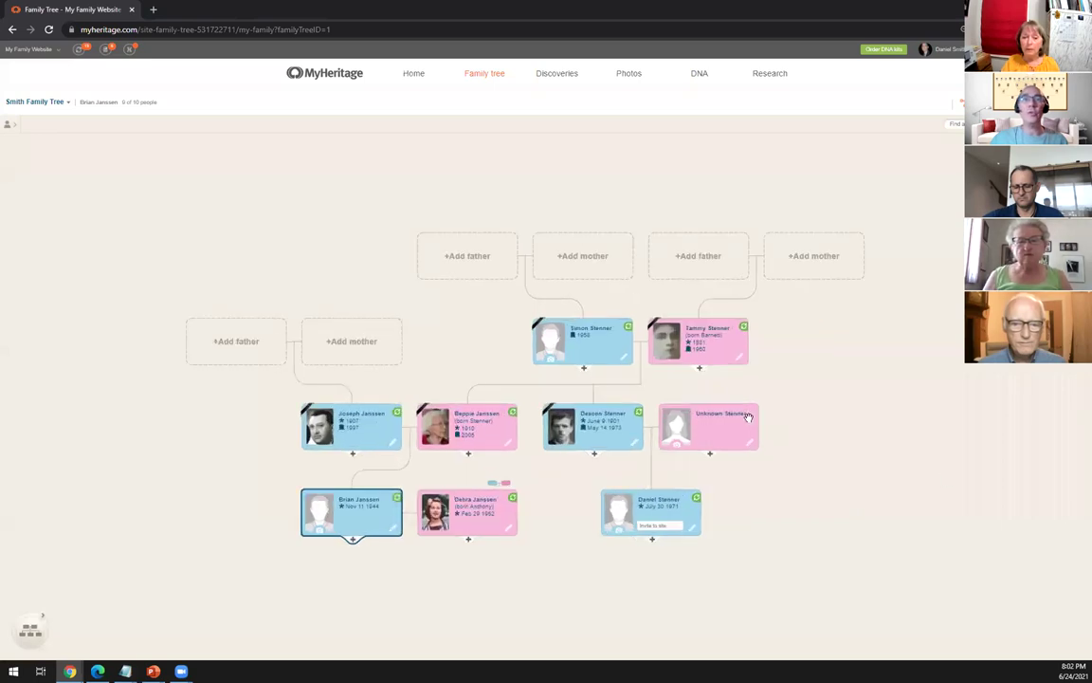
scroll(748, 417, up, 1)
click(1081, 30)
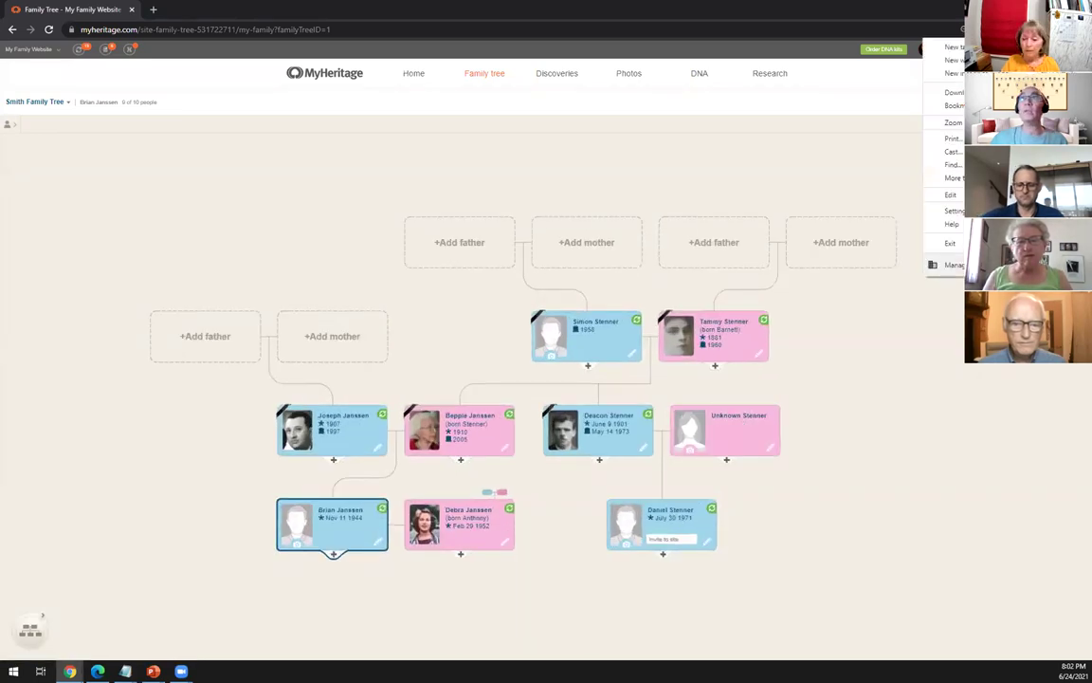
click(1034, 123)
click(1034, 122)
click(1034, 122)
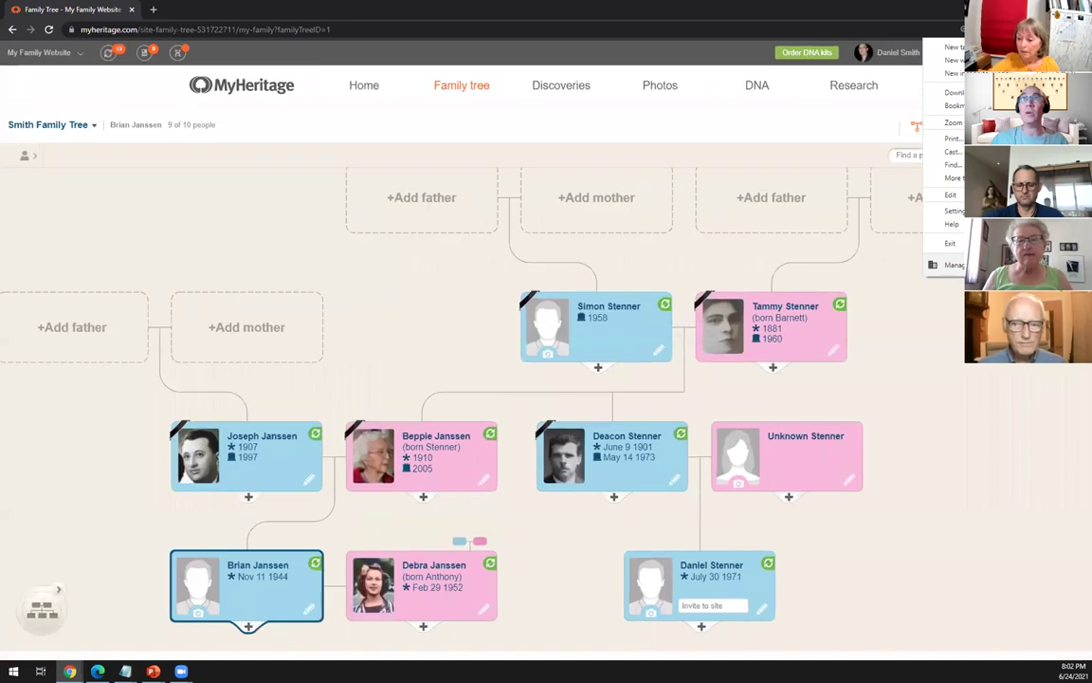
click(919, 424)
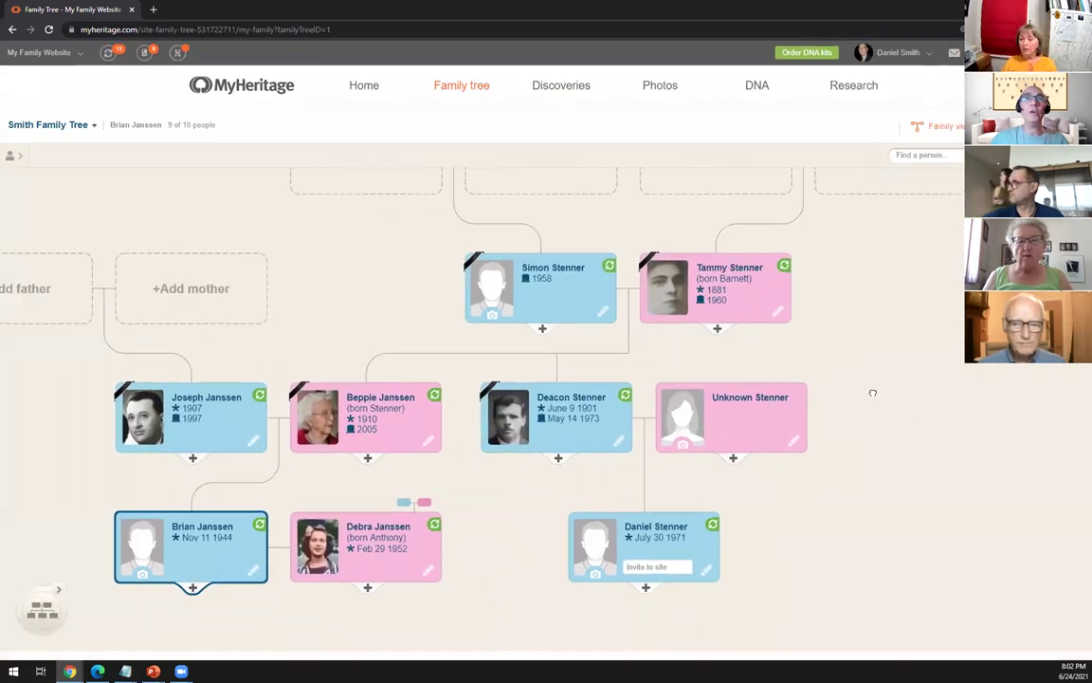
drag(907, 433, 919, 428)
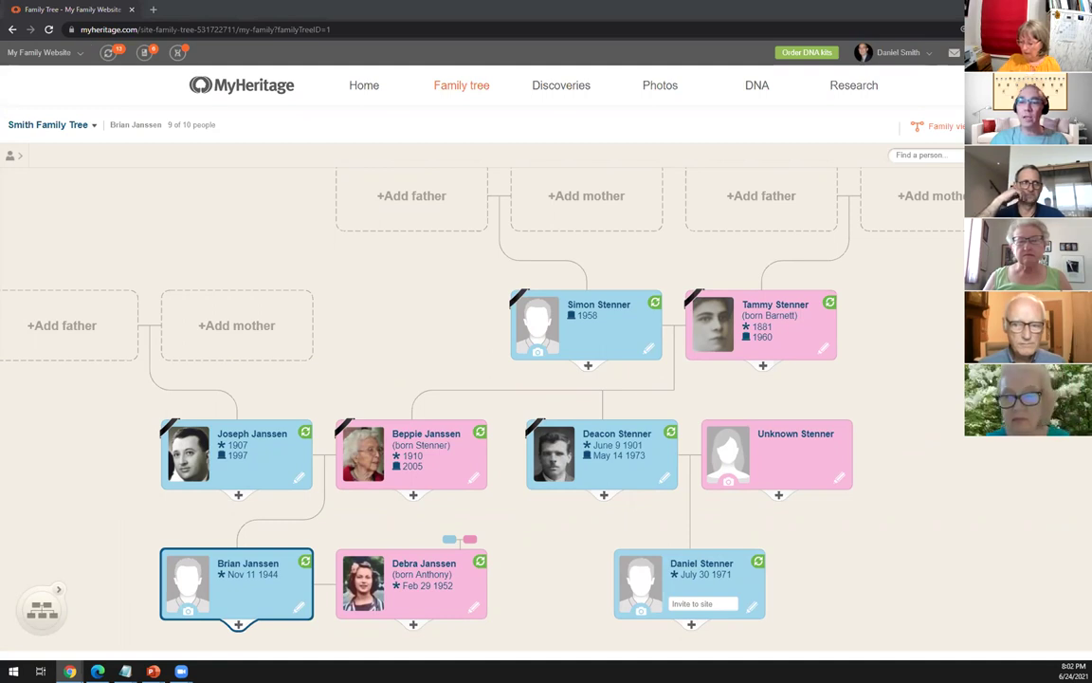
mouse_move(417, 85)
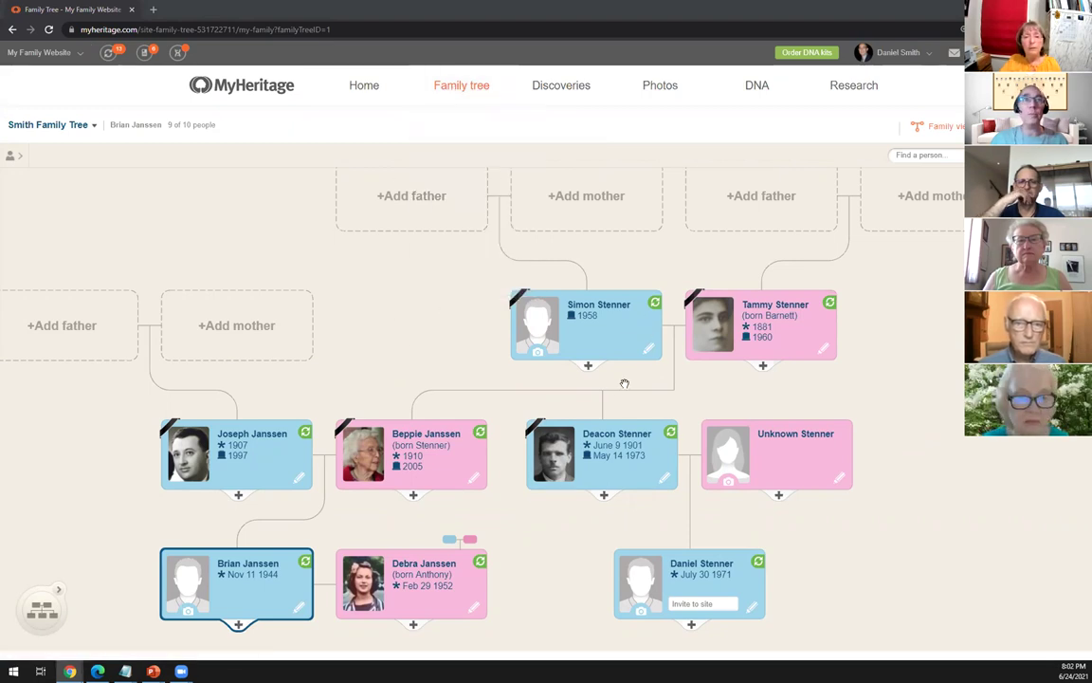
drag(631, 388, 634, 364)
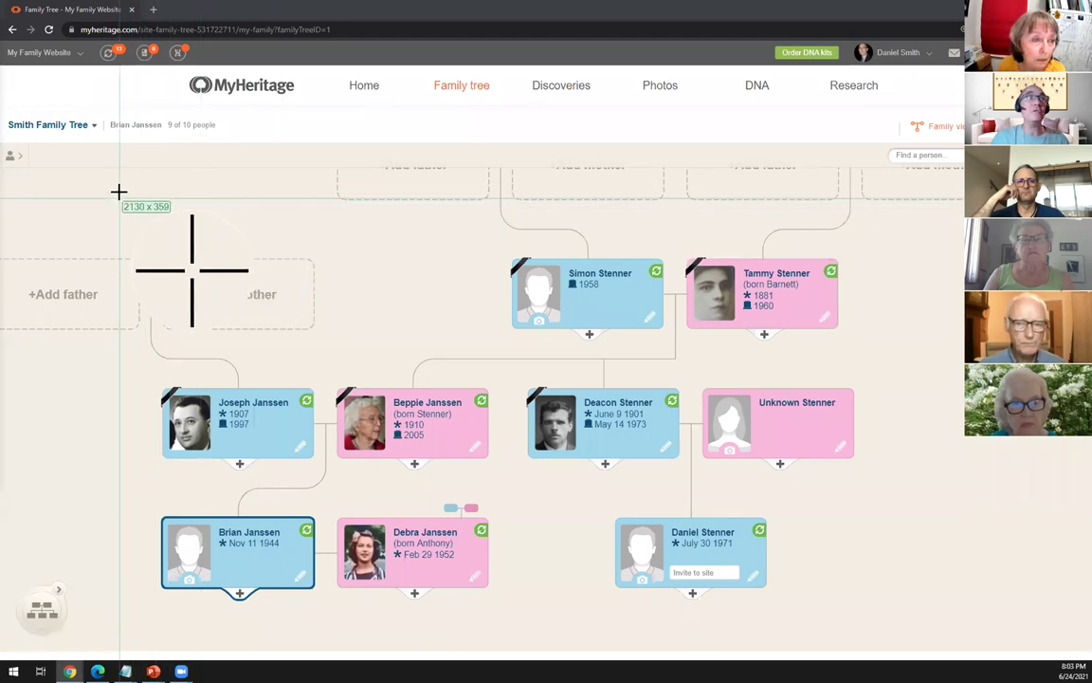
Capture the screen region around the family tree's people, about 1343 × 762 px, and open the capture in MS Paint.
drag(118, 187, 977, 641)
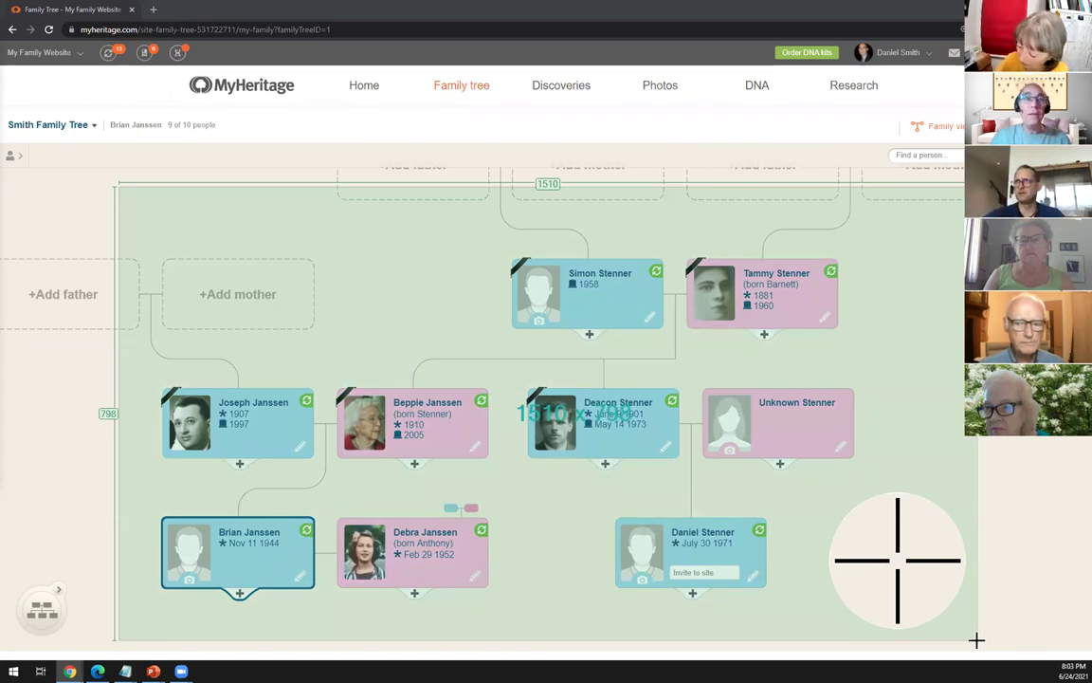
mouse_move(977, 641)
mouse_down()
mouse_move(907, 614)
mouse_move(763, 615)
mouse_move(846, 603)
mouse_move(865, 542)
mouse_move(866, 614)
mouse_move(883, 618)
mouse_up()
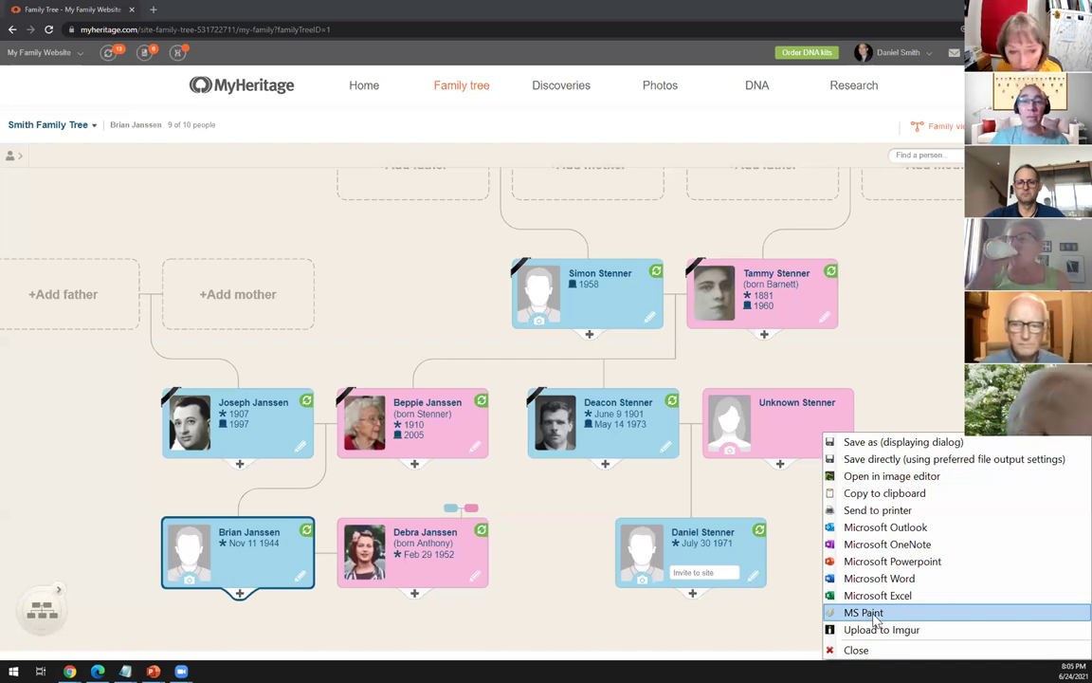
click(873, 613)
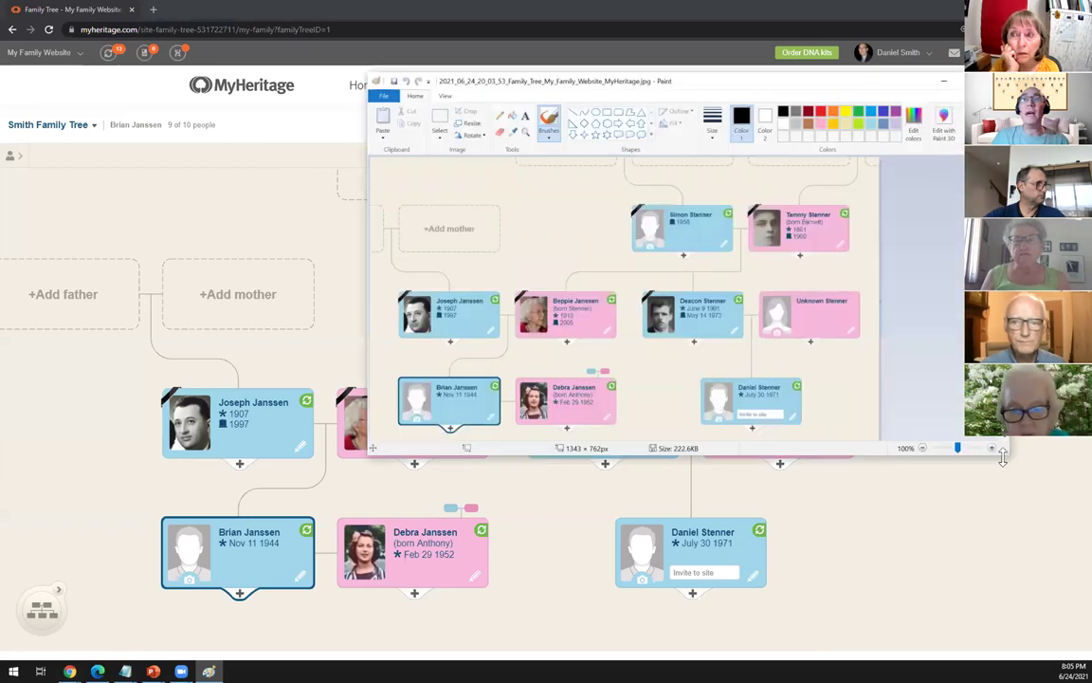
drag(1005, 453, 1029, 529)
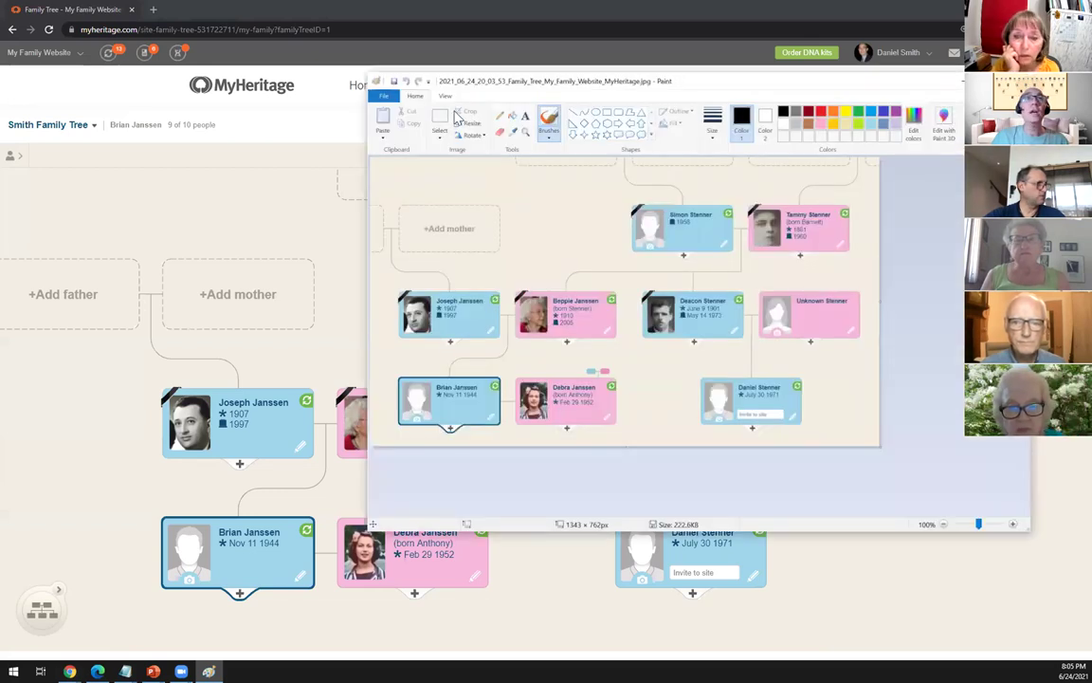
Move the lone child's card up closer to its parents and shift the group of two lower-left couples slightly to the right.
click(439, 118)
drag(685, 368, 810, 431)
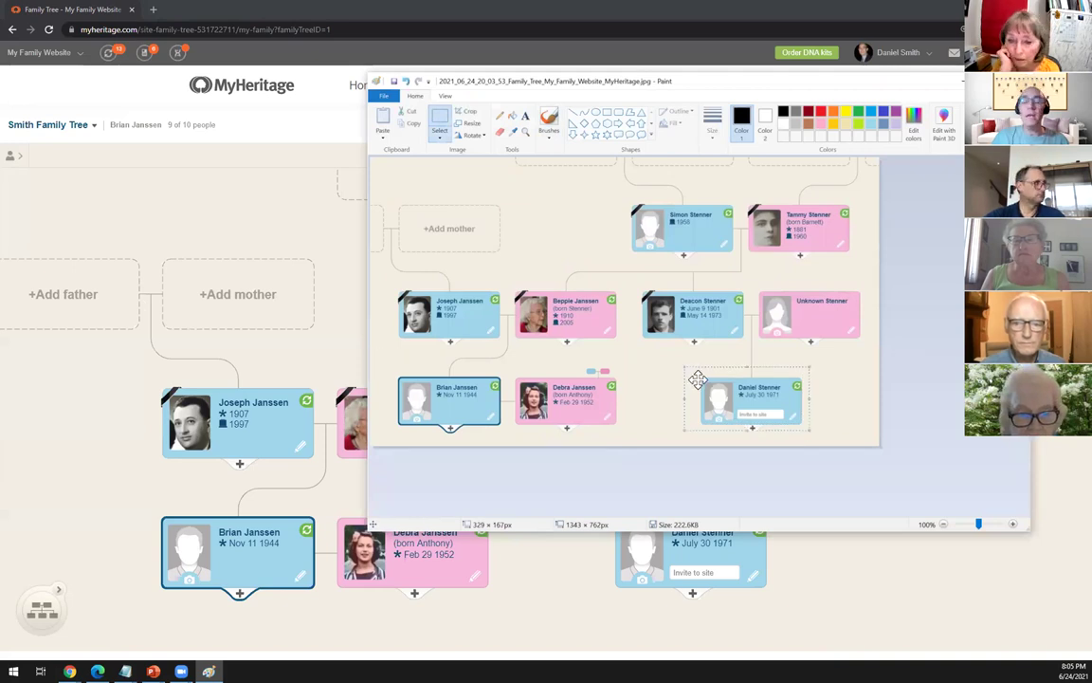
drag(698, 379, 698, 362)
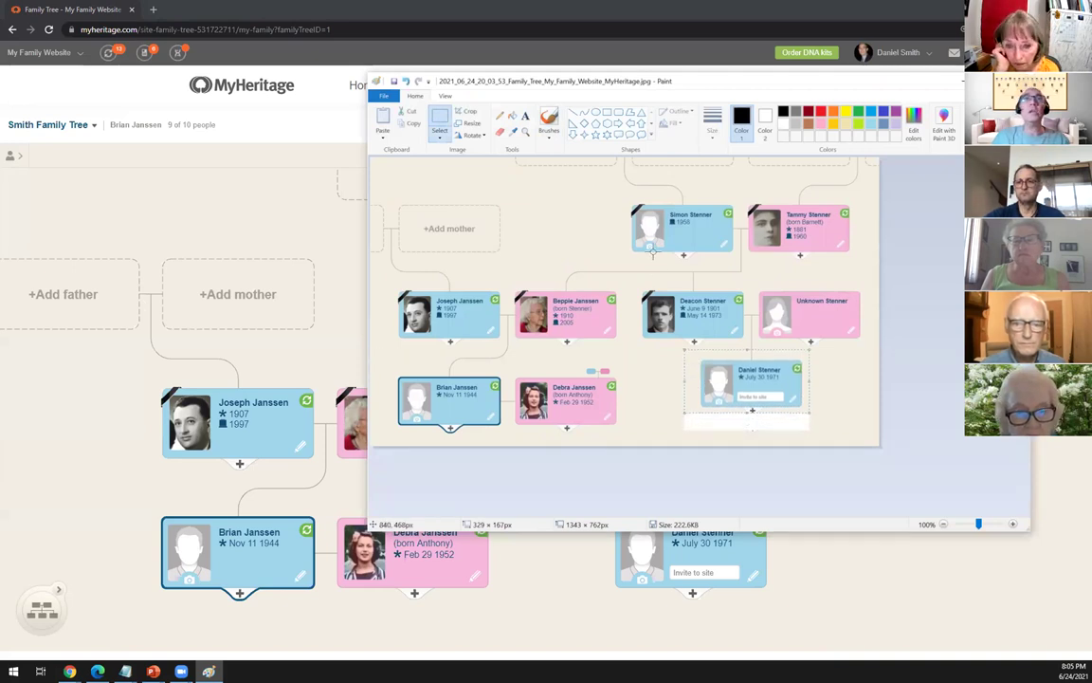
mouse_move(617, 267)
mouse_down()
mouse_move(552, 348)
mouse_move(337, 424)
mouse_move(387, 437)
mouse_up()
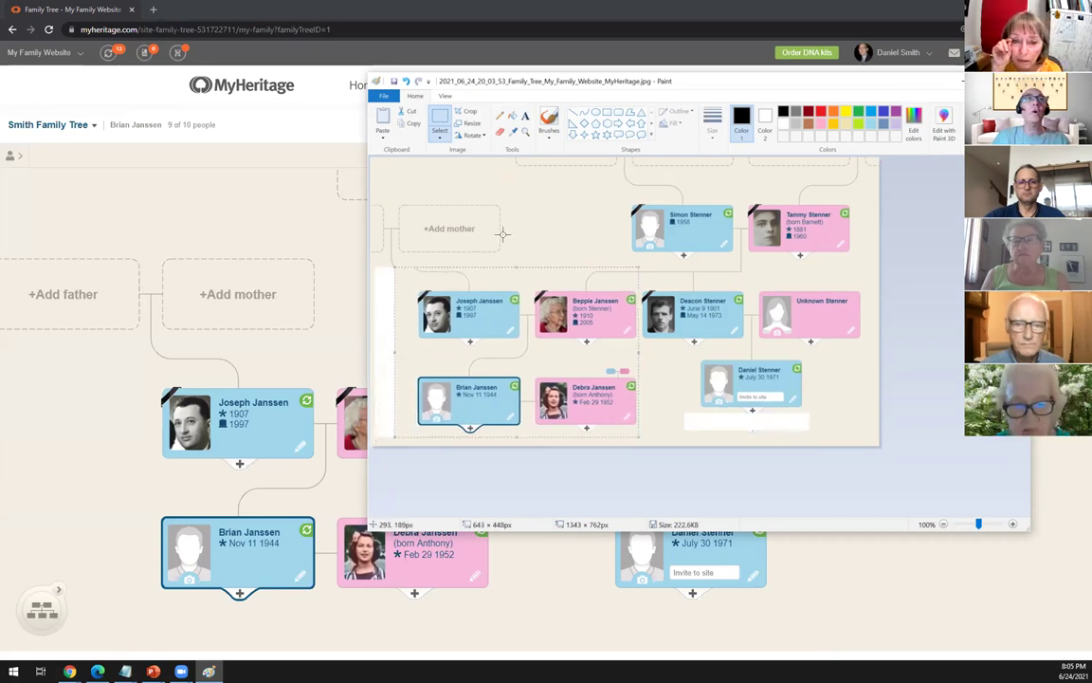
Delete the area holding the empty parent placeholders above the lower-left couples, about 401 × 252 px.
drag(493, 191, 521, 219)
drag(462, 239, 358, 286)
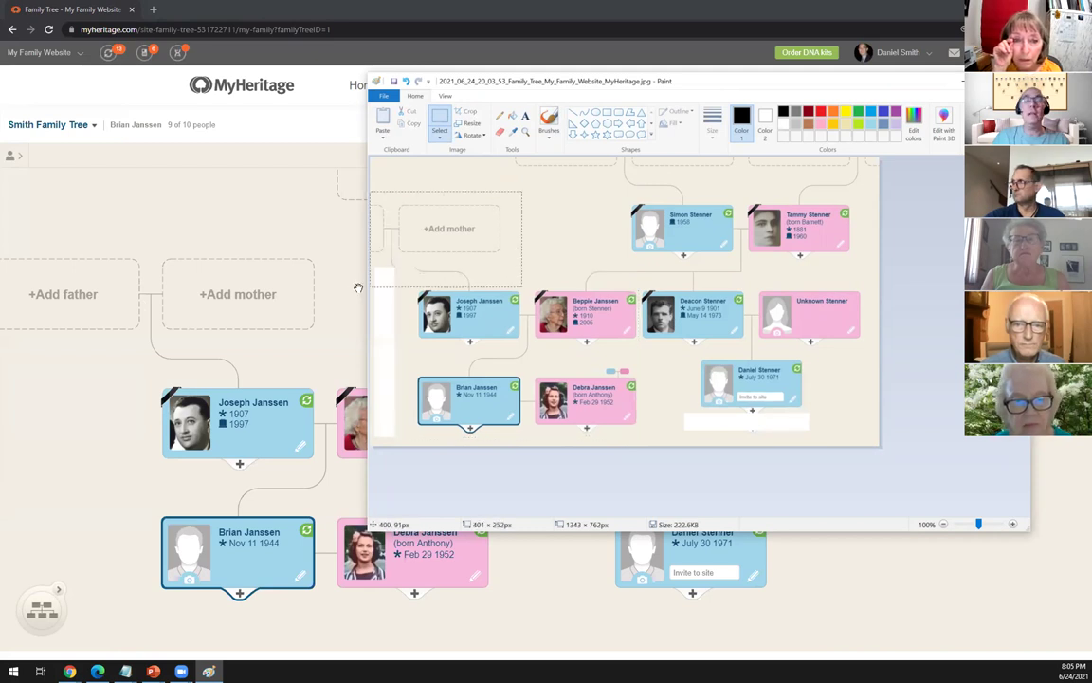
key(Delete)
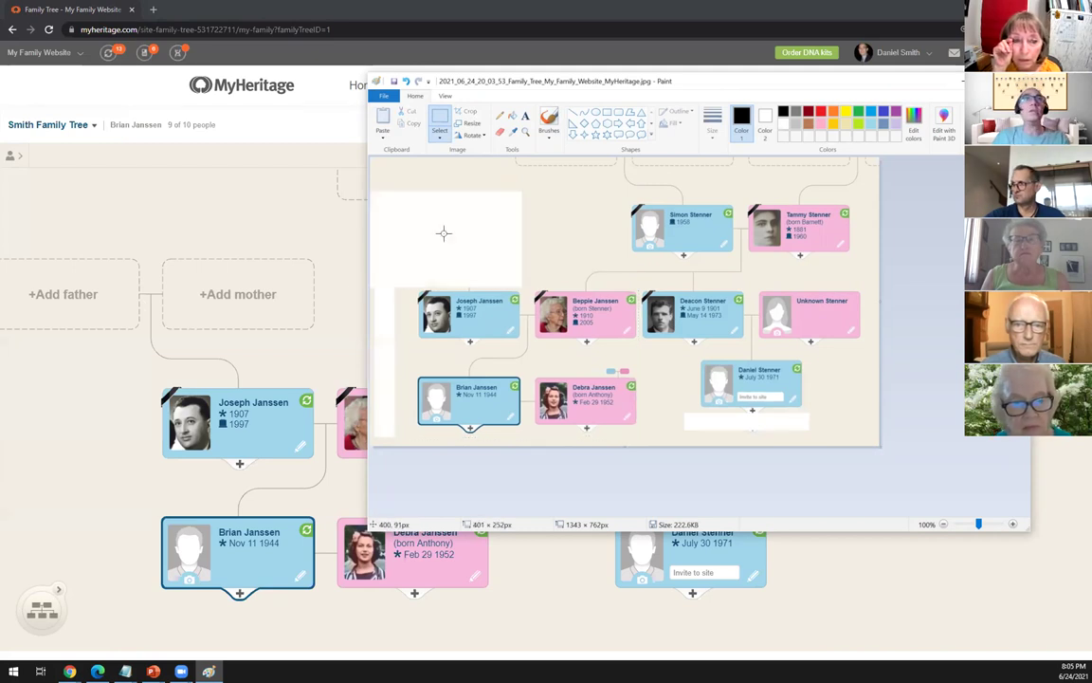
Fill the white gaps left in the image with the beige background colour sampled from the picture.
click(512, 114)
click(513, 131)
click(503, 175)
click(436, 204)
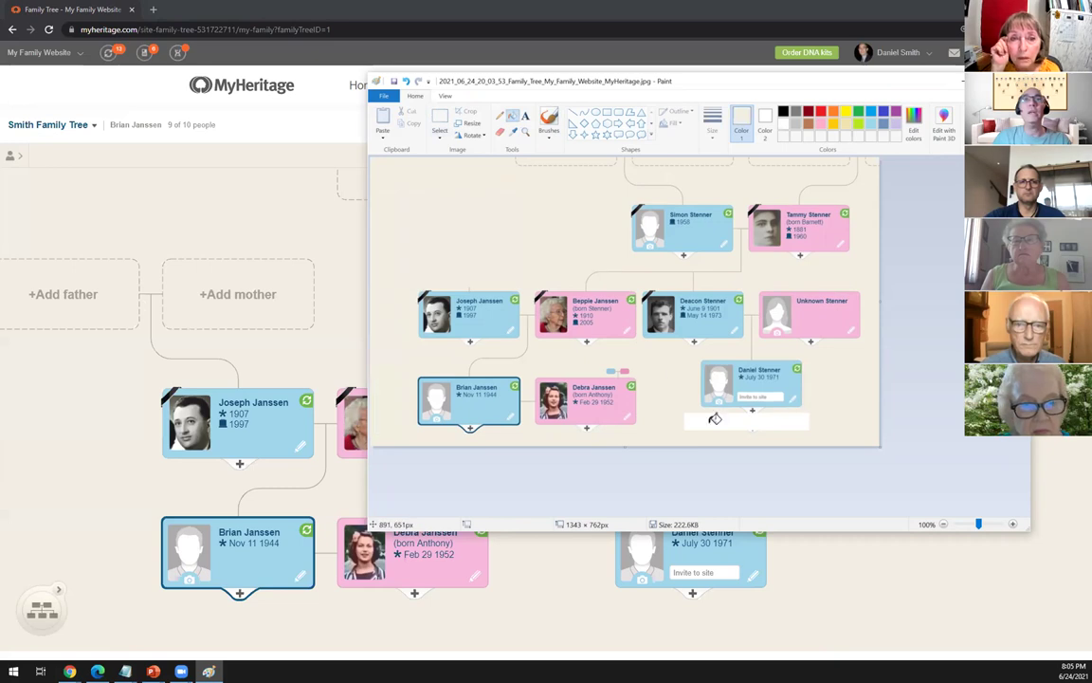
click(714, 417)
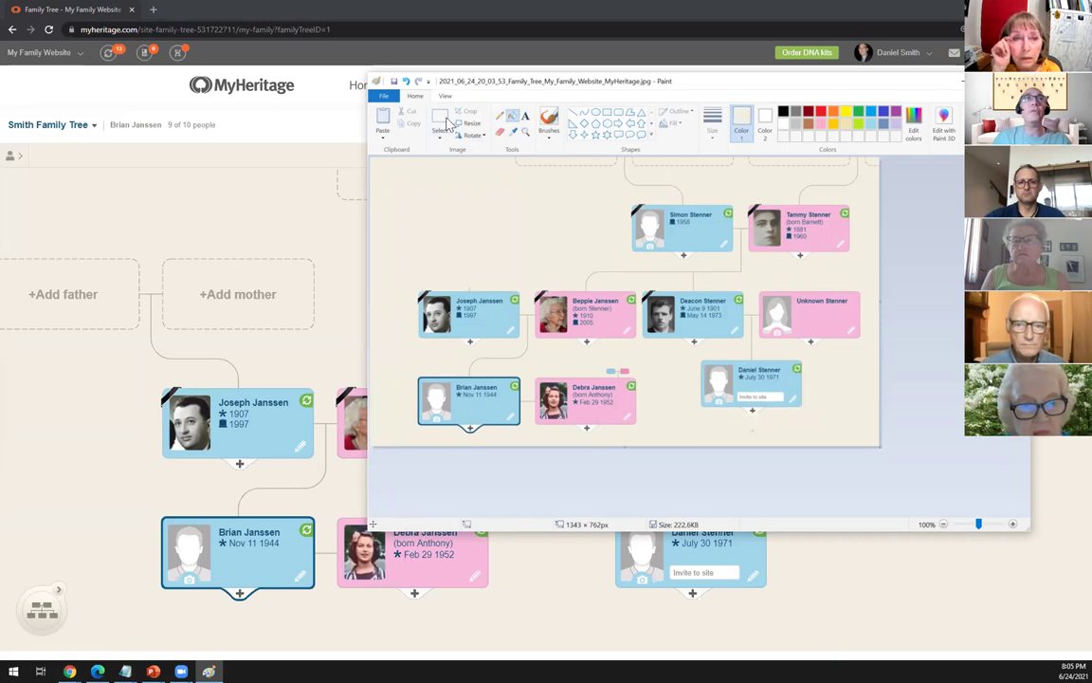
Crop the image to the area containing all the people's cards, about 1220 × 640 px.
click(439, 118)
drag(868, 438, 408, 195)
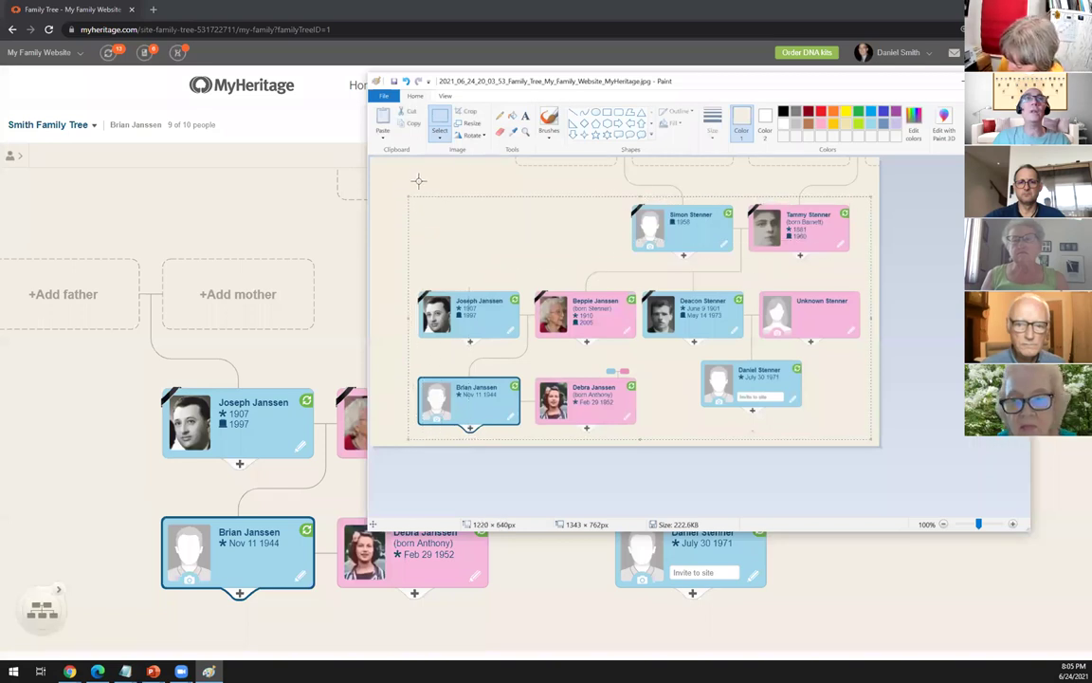
click(467, 114)
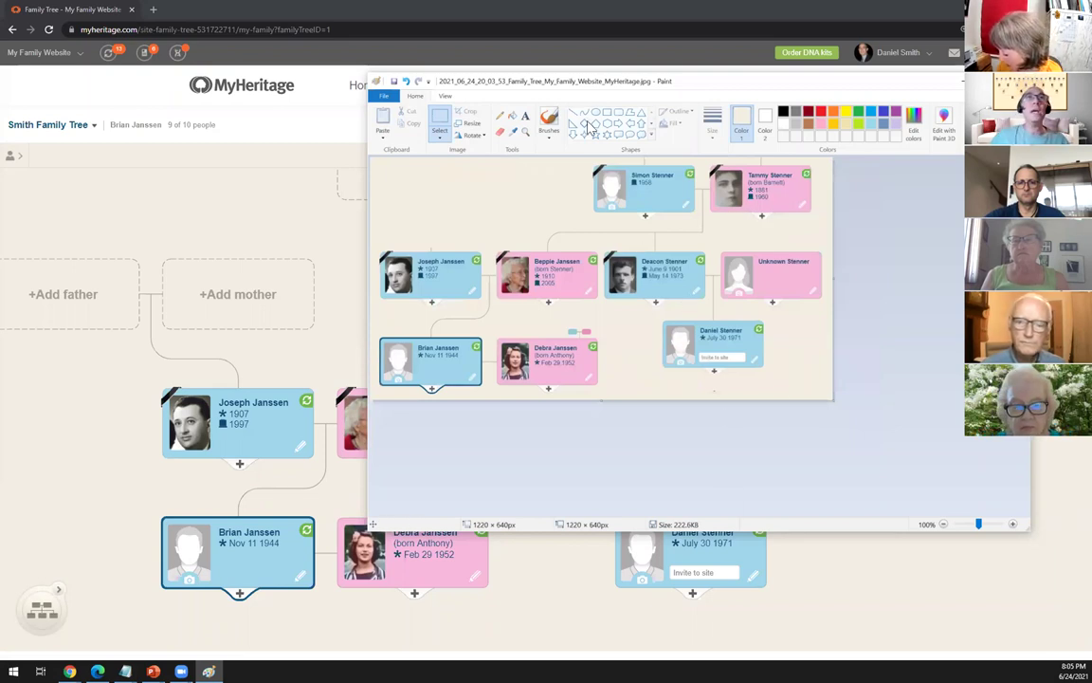
drag(604, 83, 614, 84)
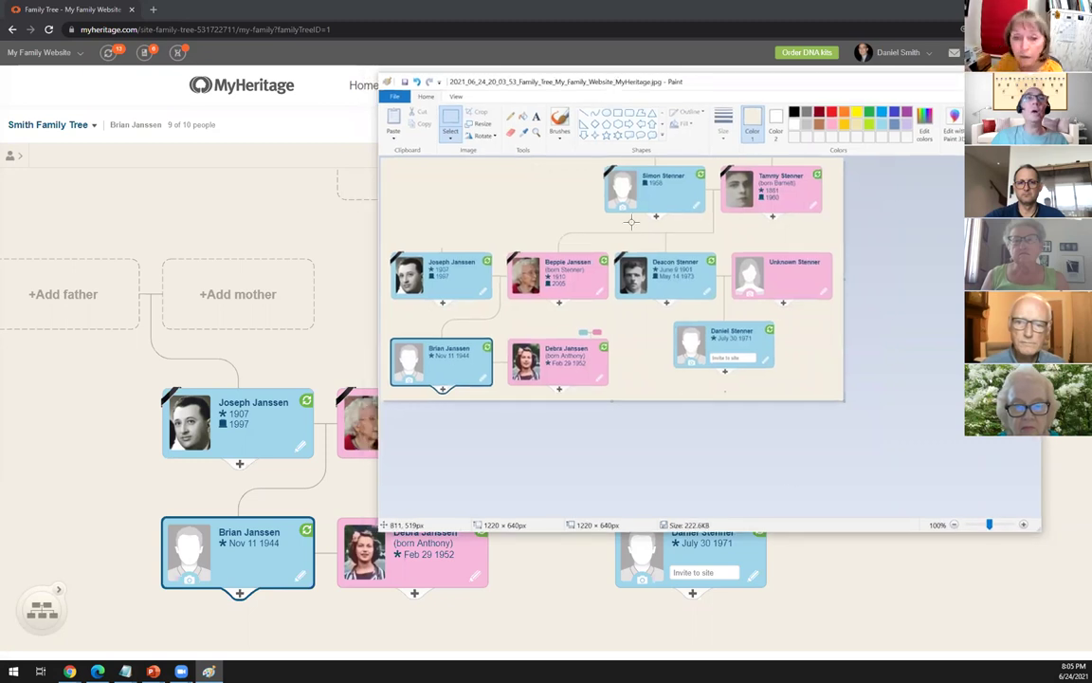
Switch to the browser, show the wife's own family branch and copy a screen capture of her father's card to the clipboard.
click(362, 346)
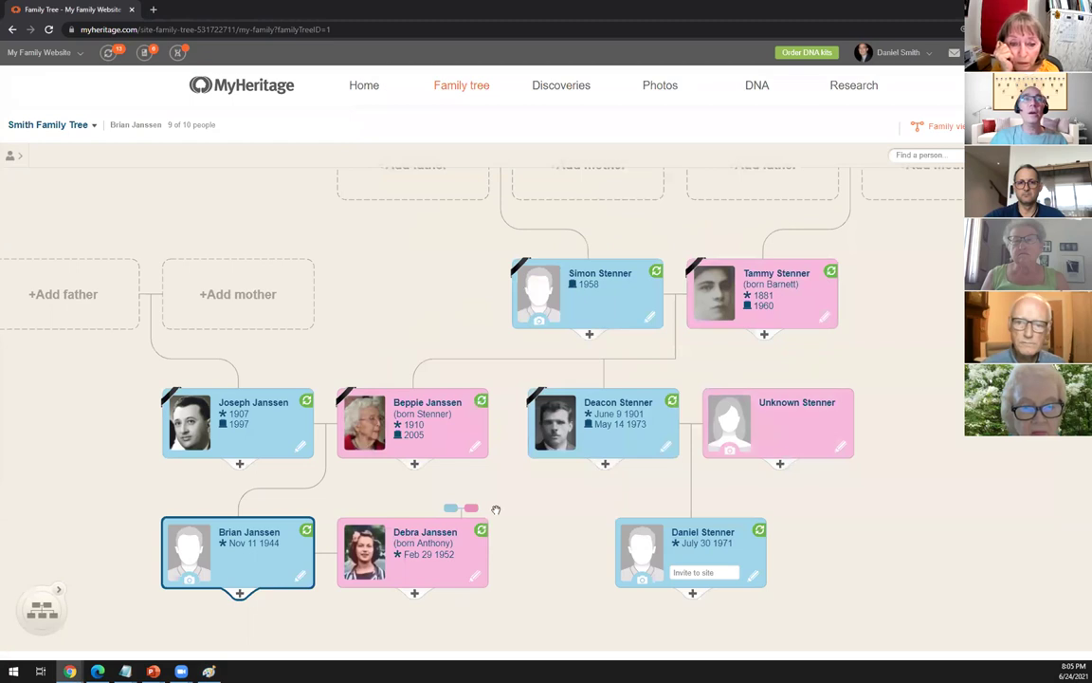
click(471, 510)
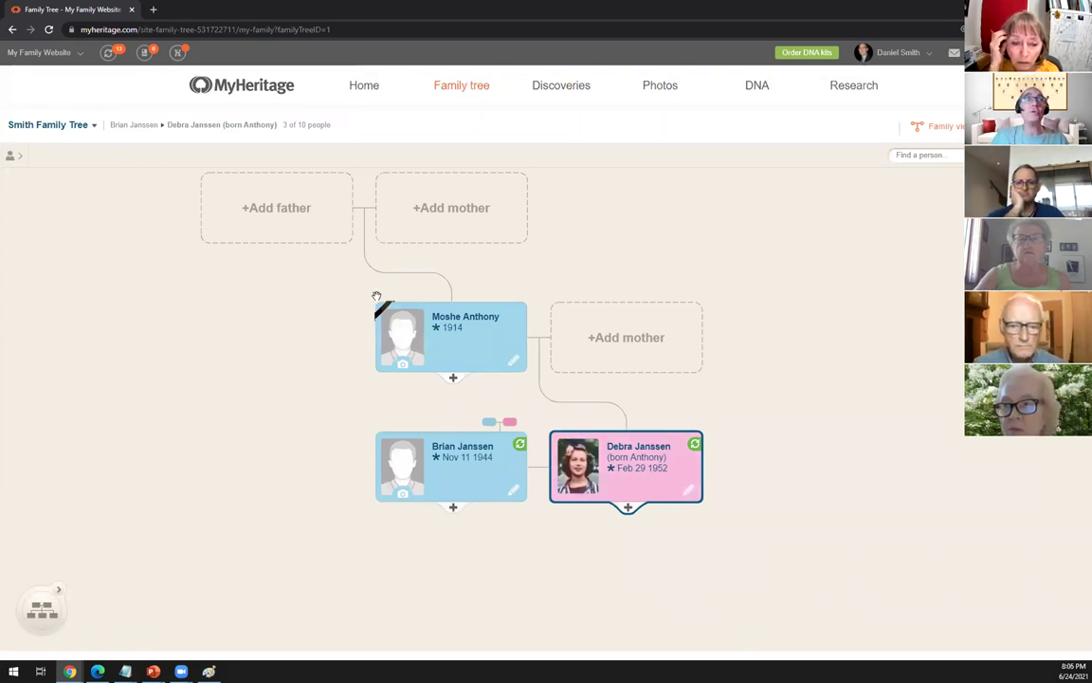
key(Print)
drag(367, 295, 536, 387)
click(569, 443)
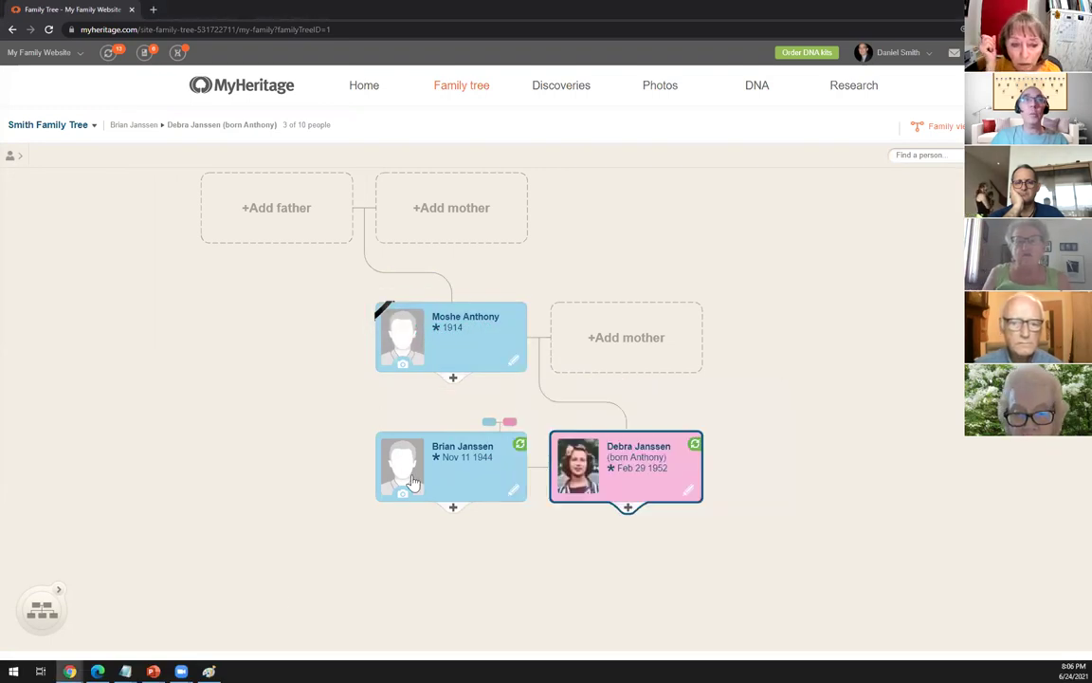
In Paint, paste the captured father's card into the empty area above the older couple, and close the image without saving.
click(209, 670)
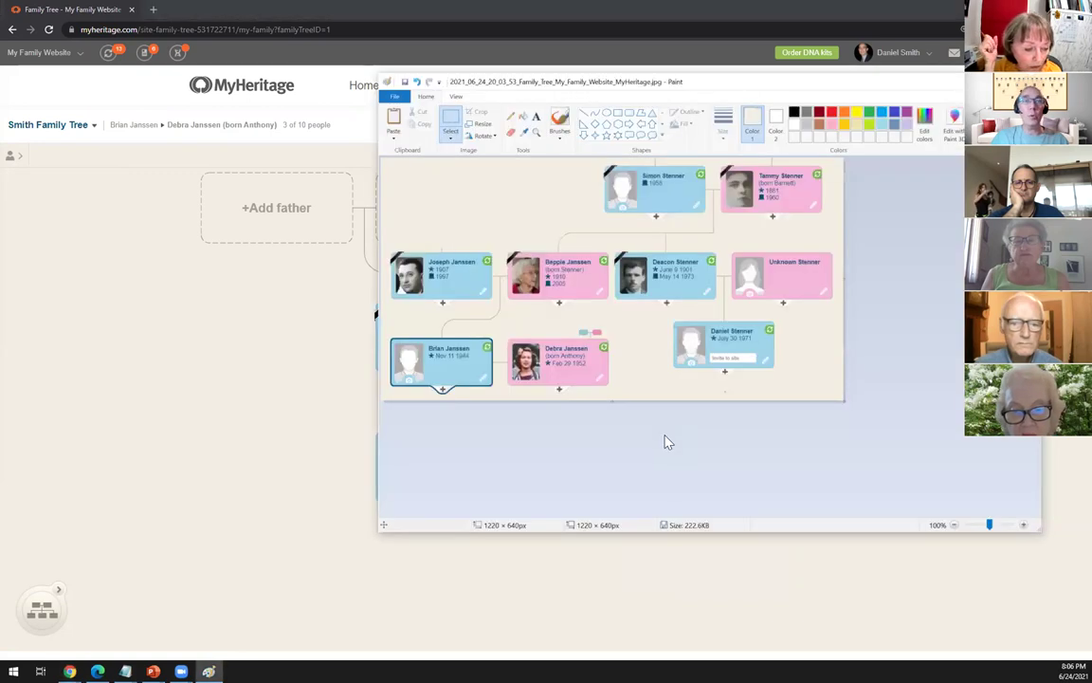
key(ctrl+v)
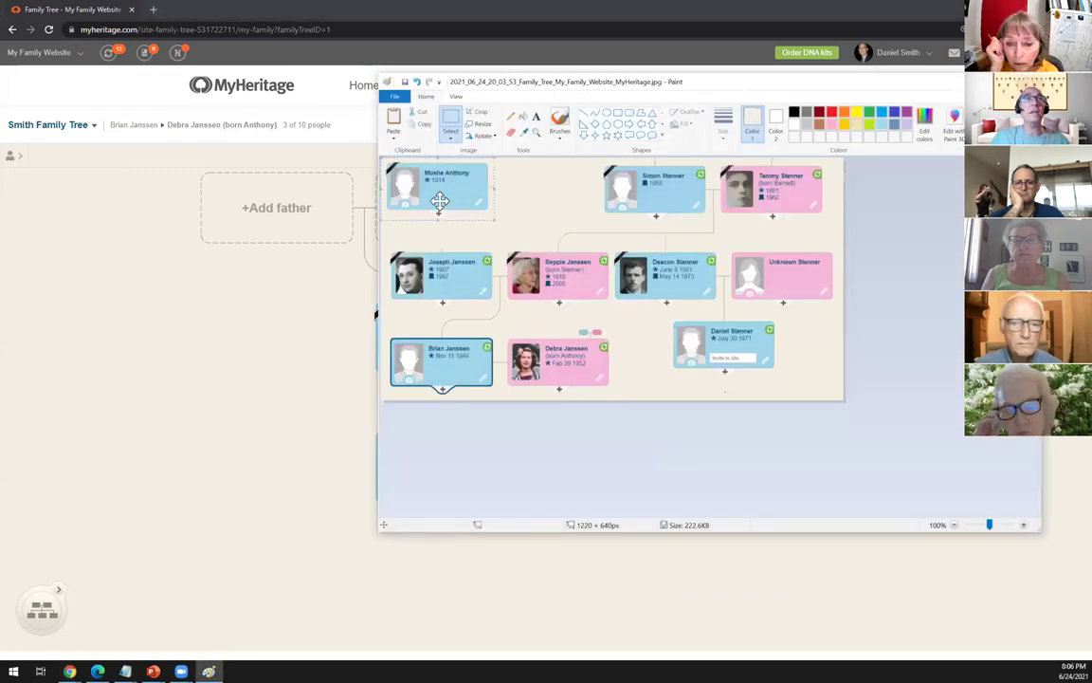
mouse_move(439, 206)
mouse_down()
mouse_move(536, 221)
mouse_move(462, 210)
mouse_move(474, 211)
mouse_up()
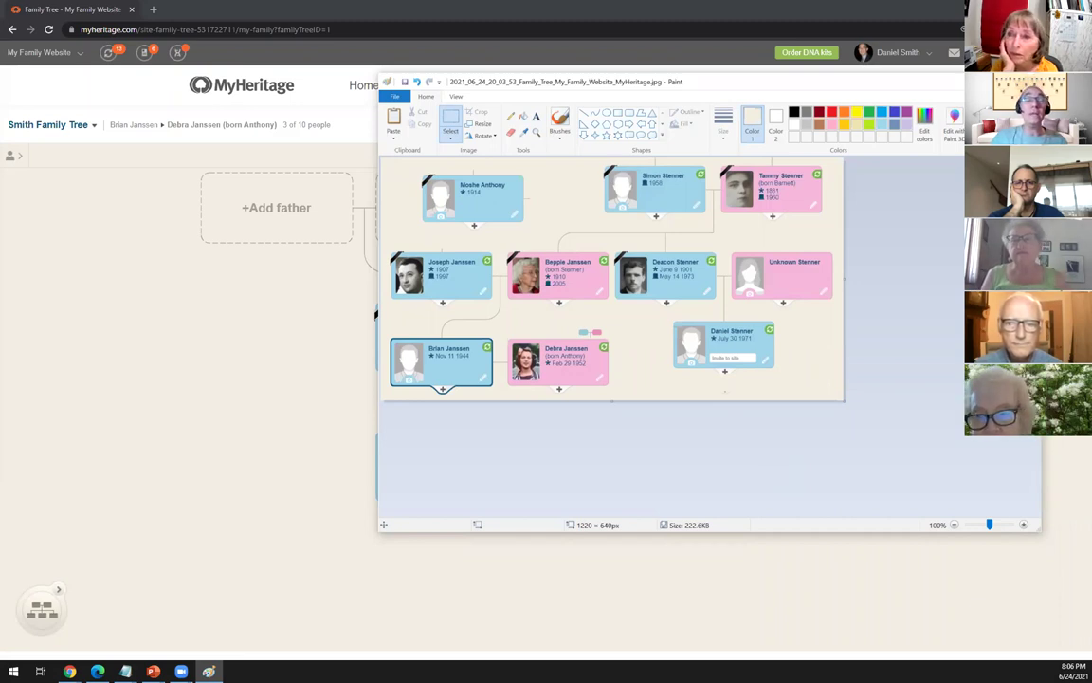
key(alt+F4)
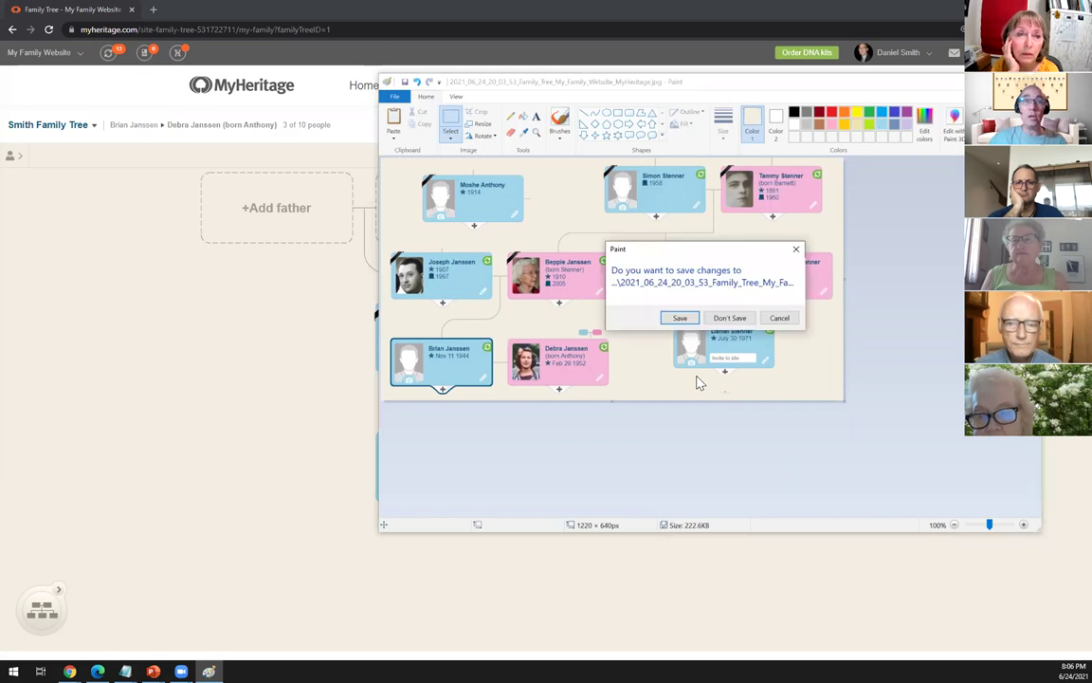
click(729, 318)
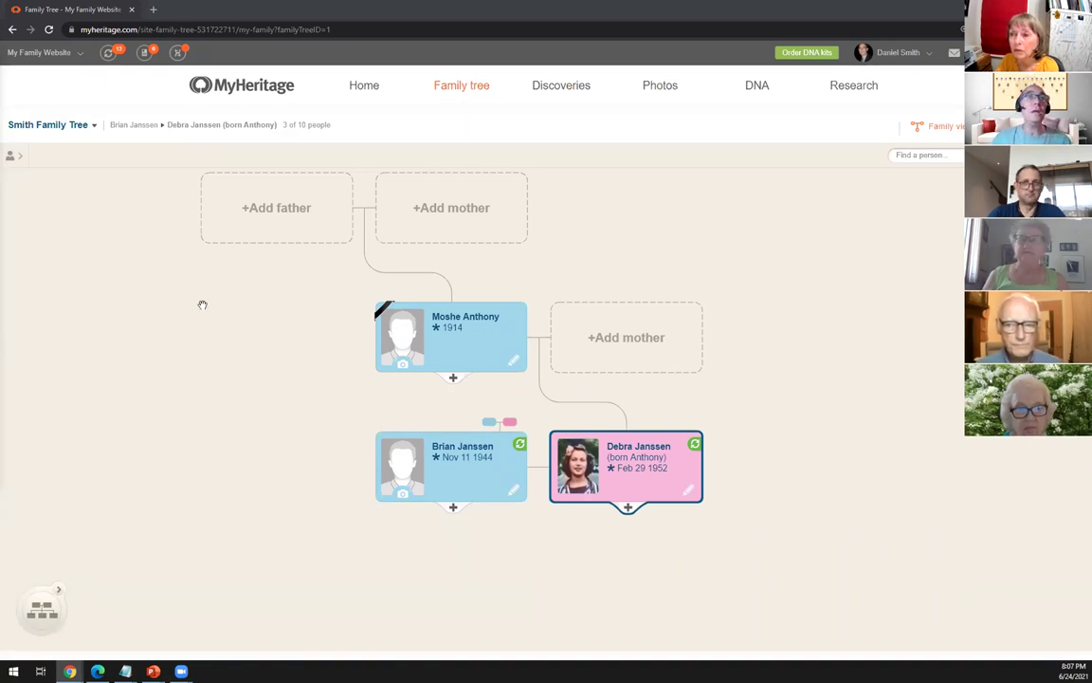
Return to the husband's branch of the family tree and bring all its people into view.
click(510, 422)
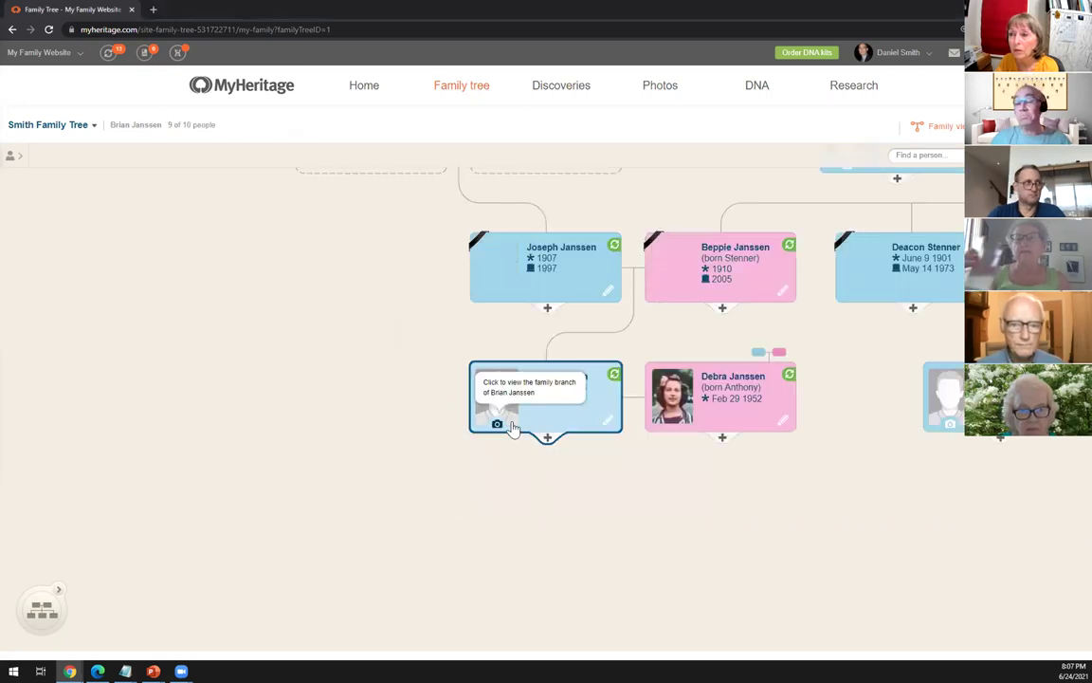
drag(904, 354, 631, 482)
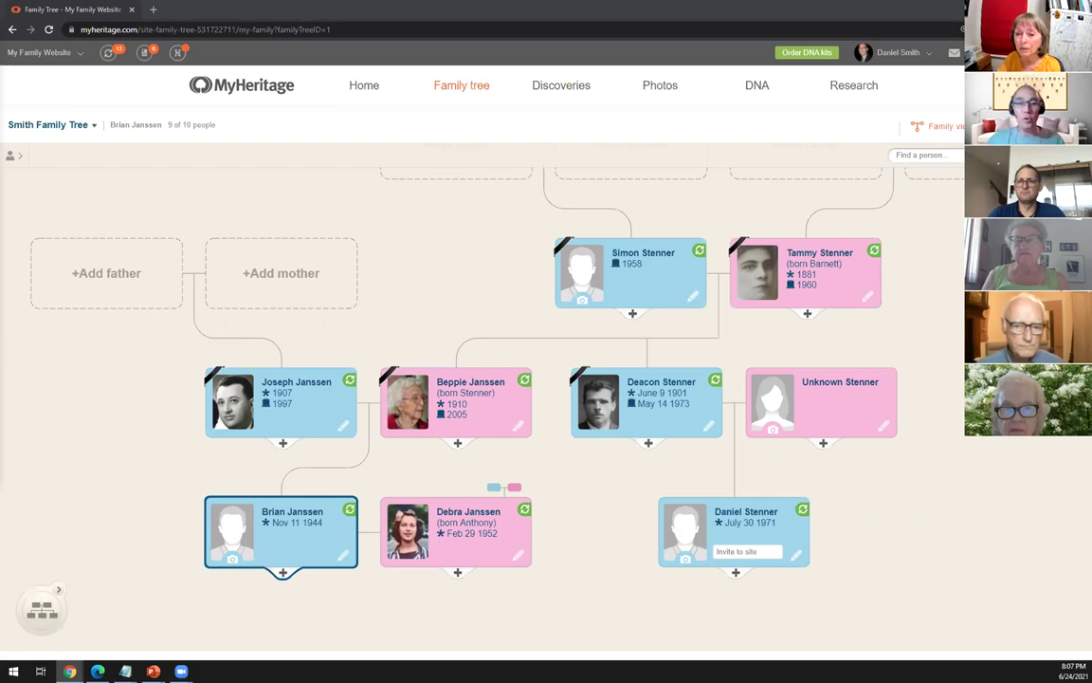
Open the page for printing charts and books, look at the Hourglass chart, and select Family book as the type.
mouse_move(456, 92)
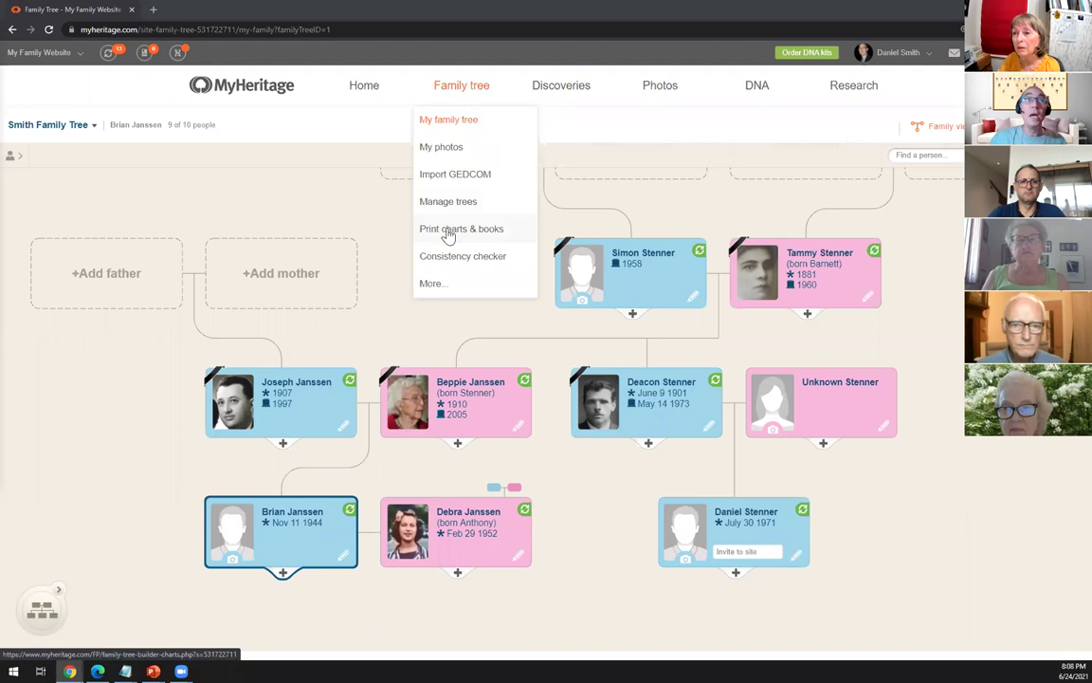
click(448, 235)
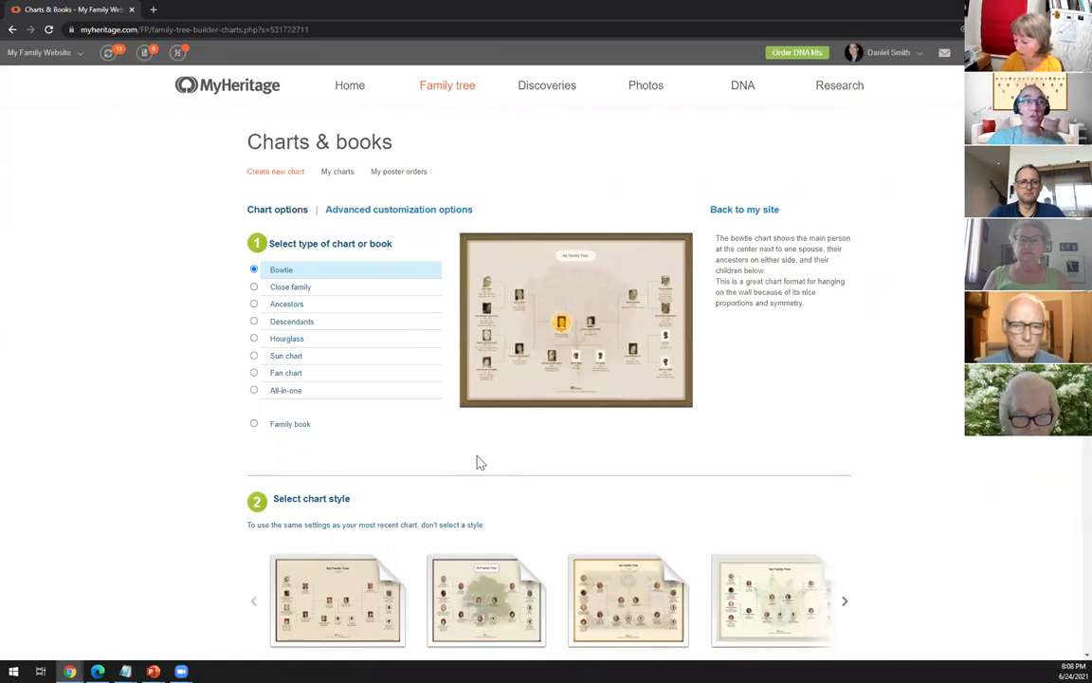
click(254, 338)
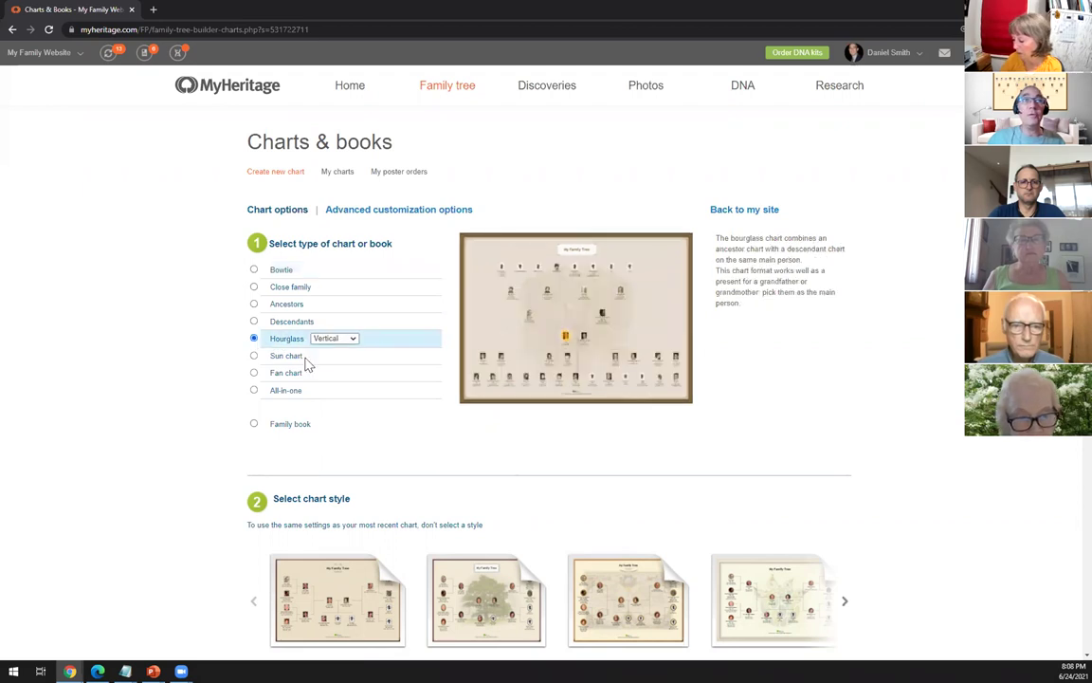
click(254, 423)
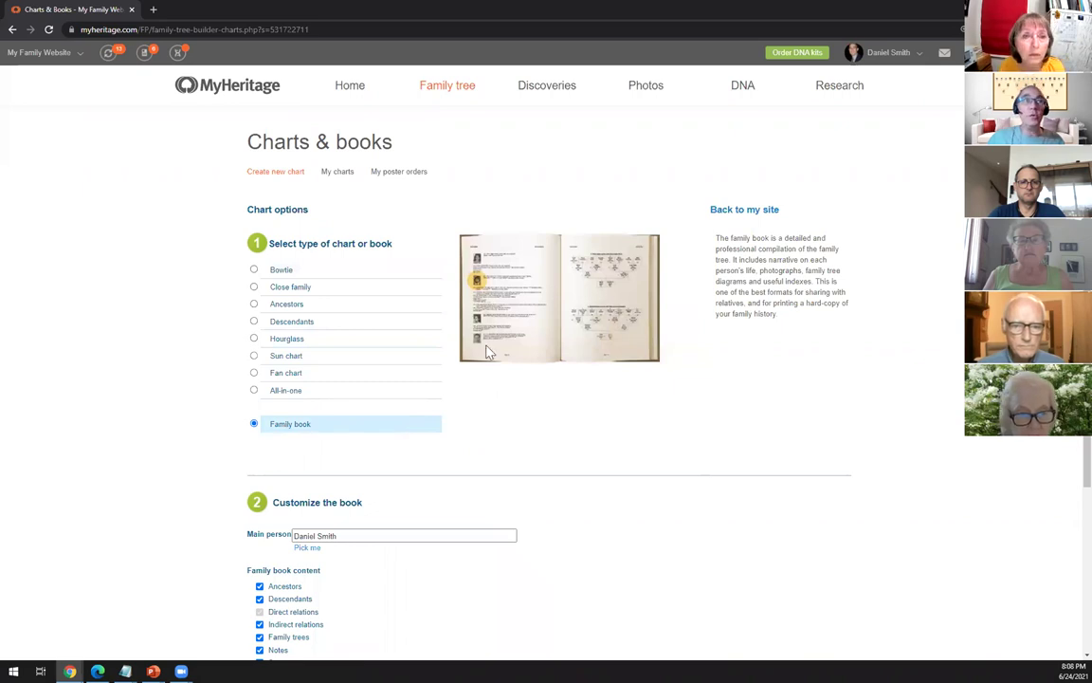
View the previously created charts and books, and return to the family tree.
click(337, 175)
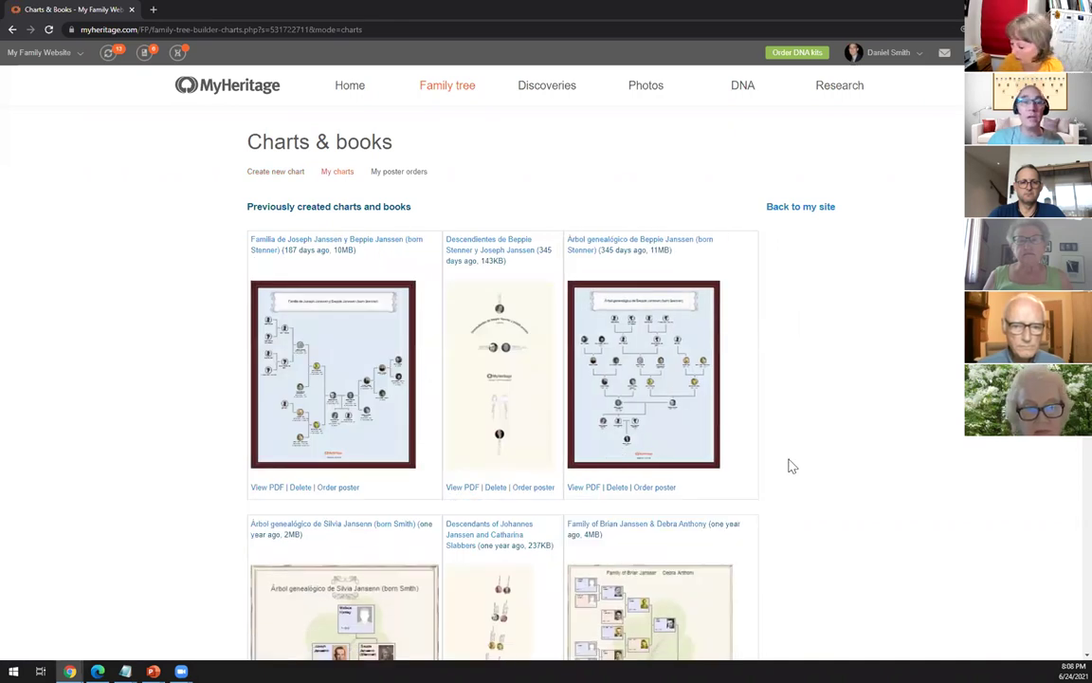
mouse_move(452, 89)
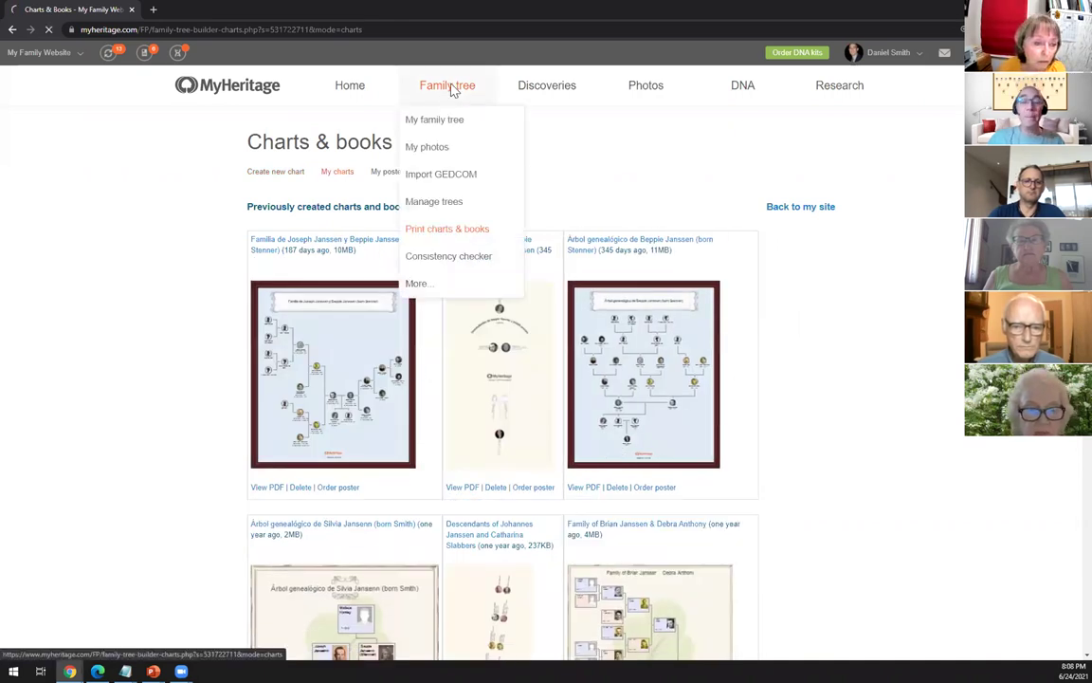
click(453, 87)
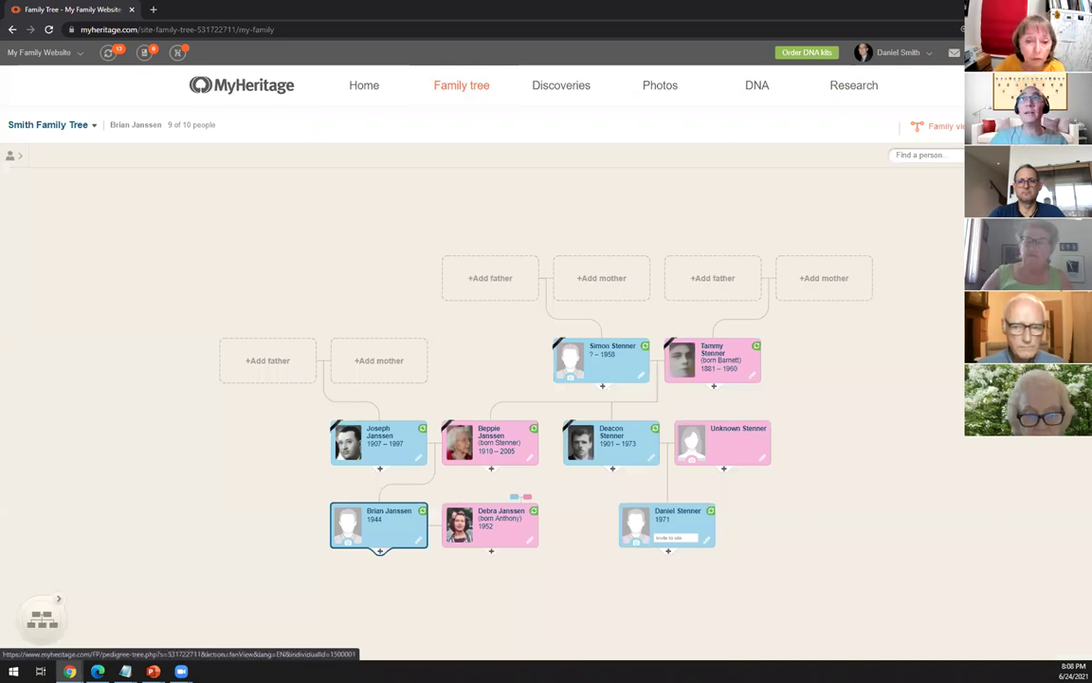
Show the tree in fan view and switch to Smith Family Tree SAMPLE, displaying its fan with names instead of filled colors.
click(948, 218)
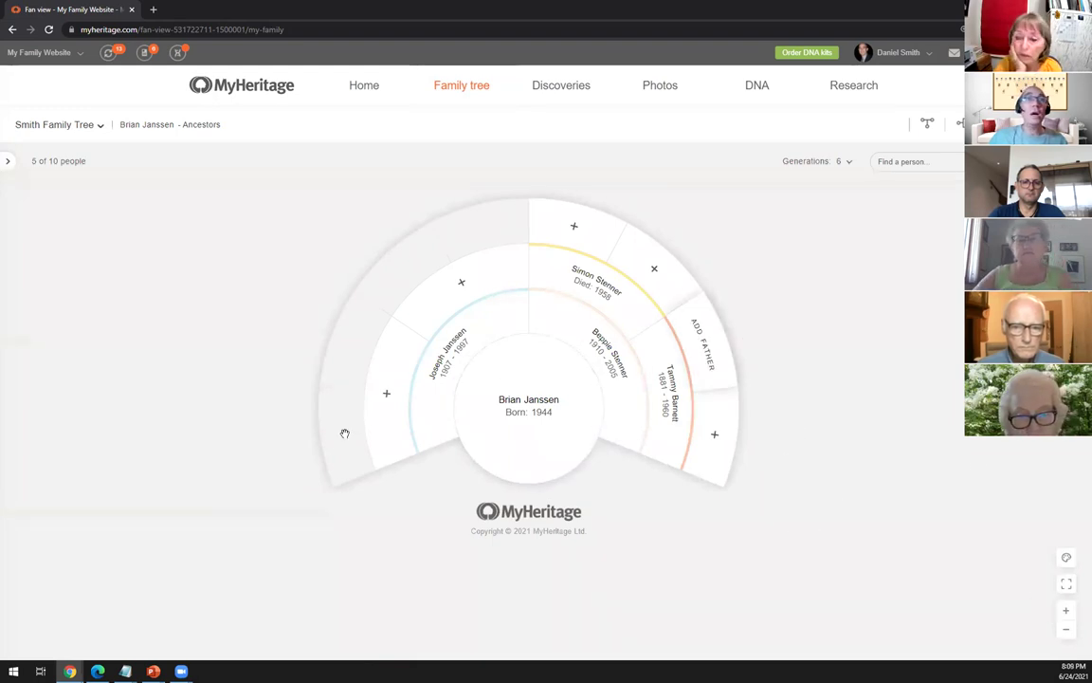
click(1067, 560)
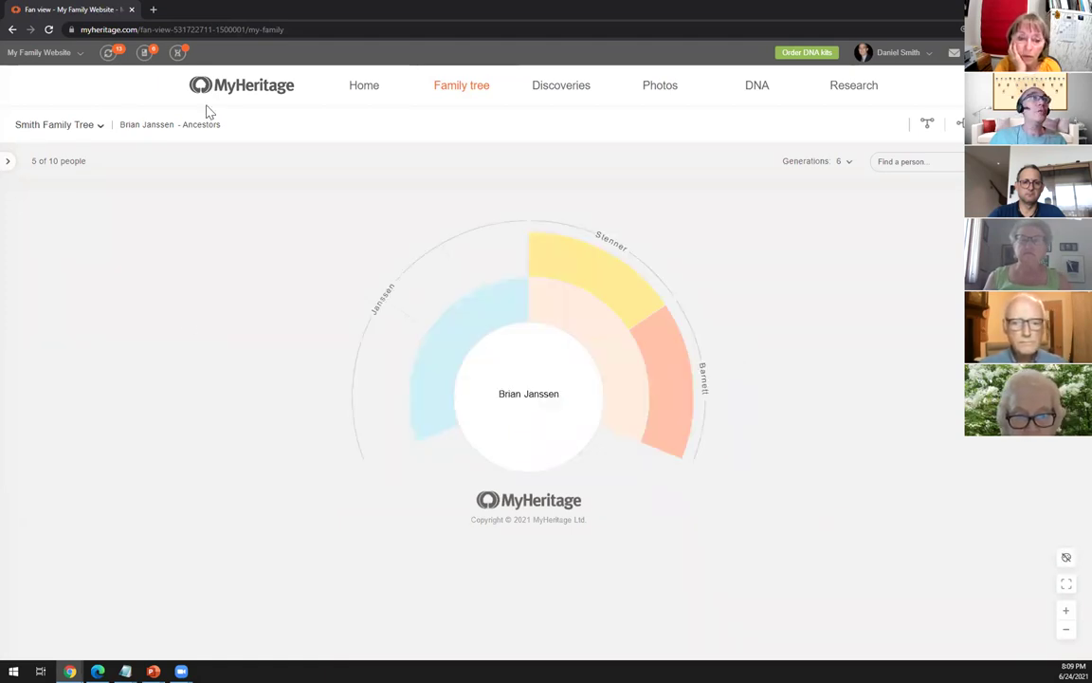
click(97, 126)
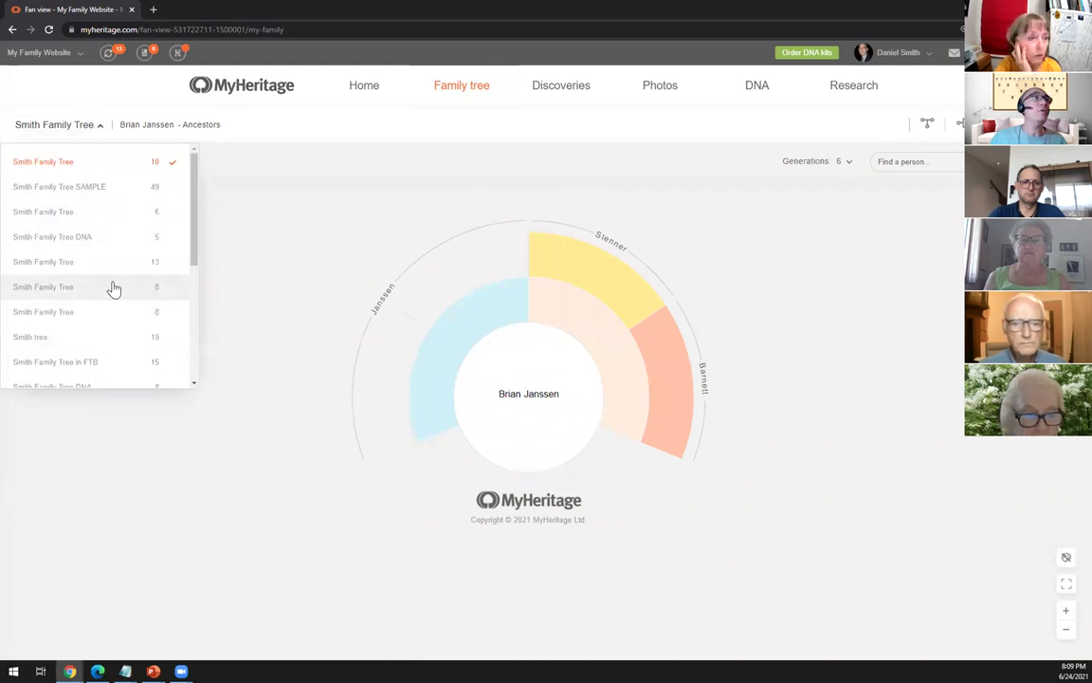
click(81, 189)
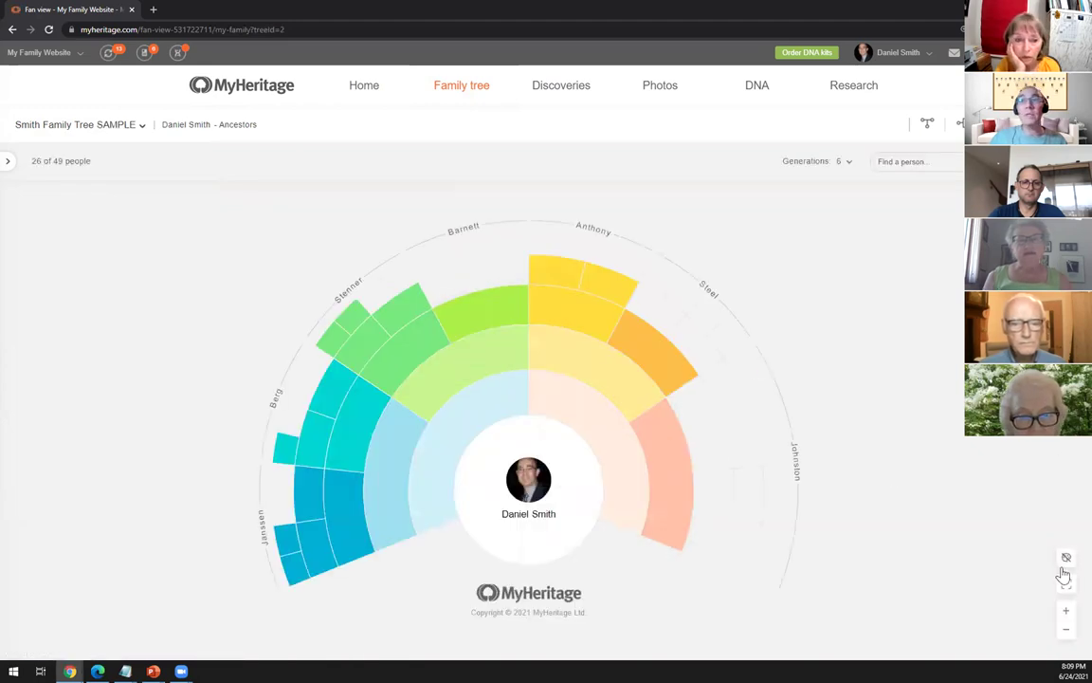
click(1065, 561)
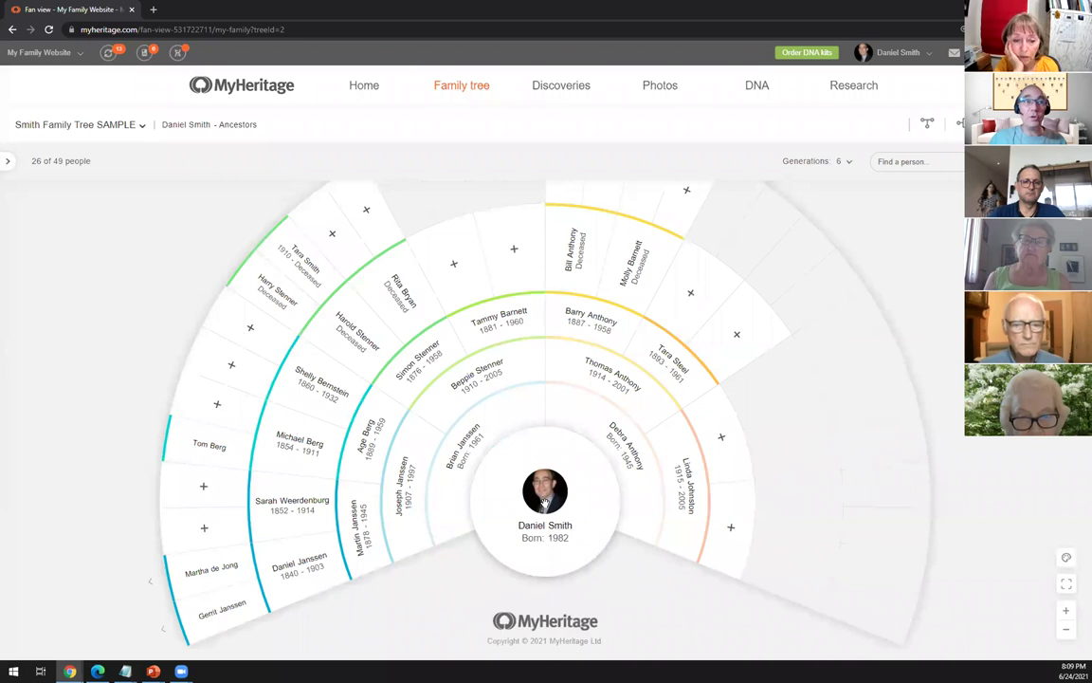
Select the main person's father in the fan and show the fan chart centered on him.
click(481, 456)
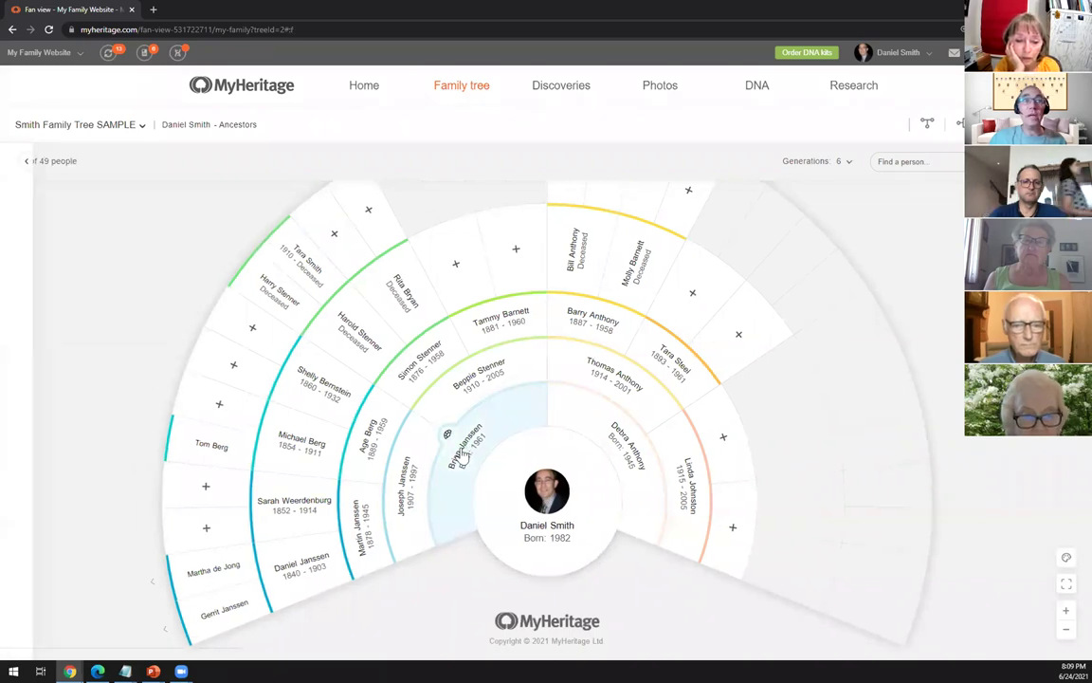
click(579, 448)
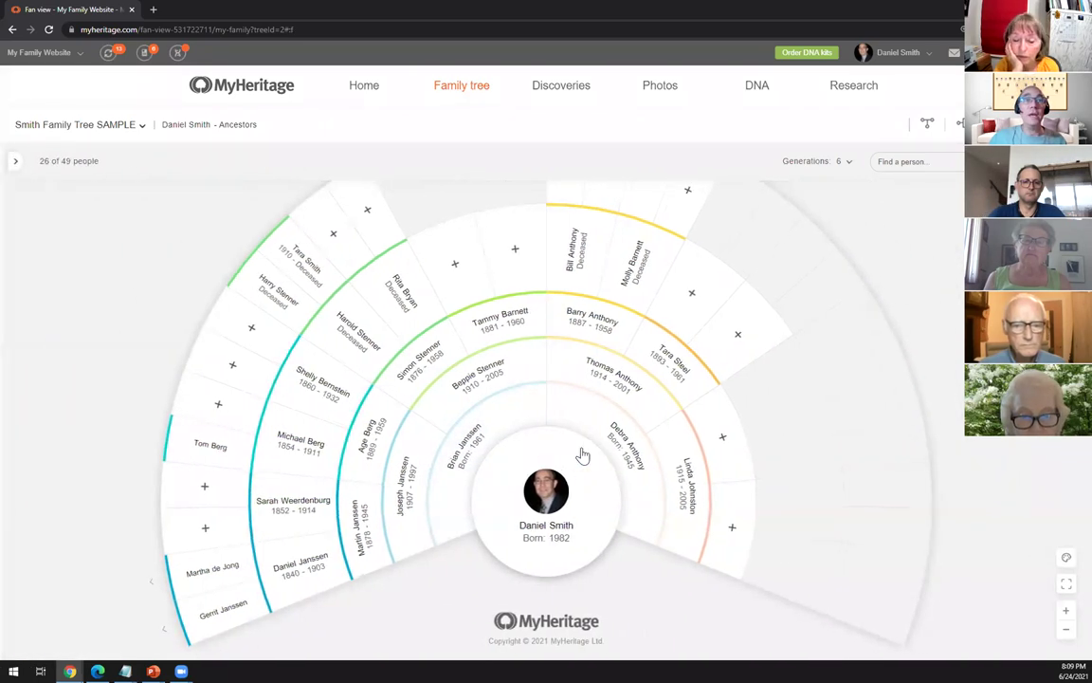
right_click(472, 449)
click(465, 446)
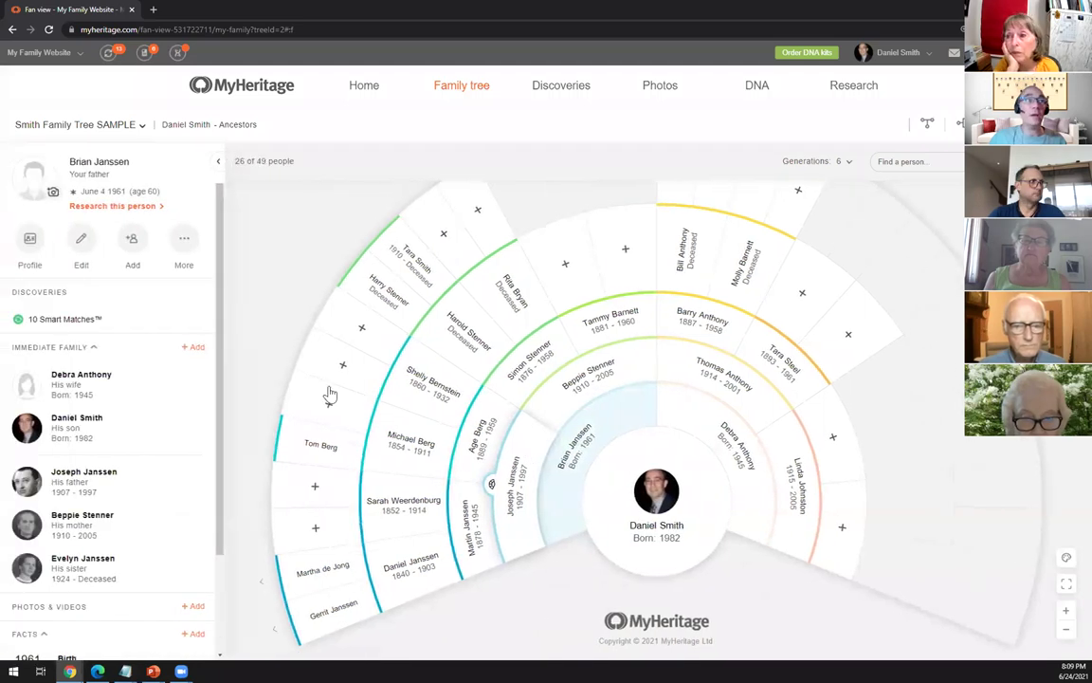
click(185, 238)
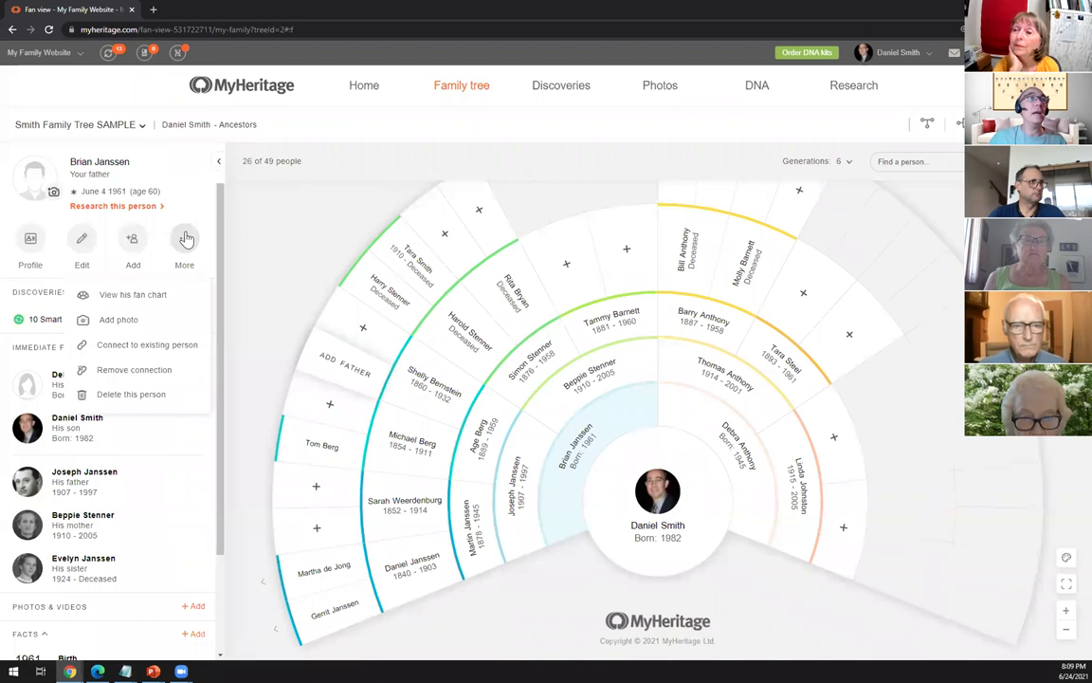
click(145, 300)
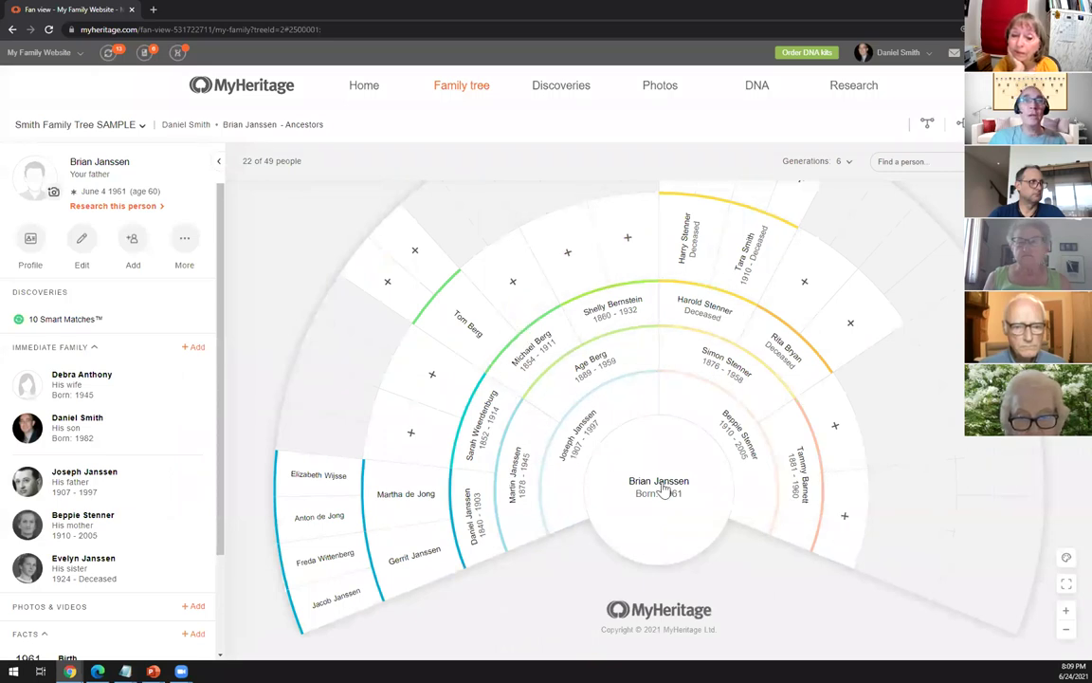
Compare the filled-color and named displays of the father's fan chart, and look at its download options.
click(1067, 561)
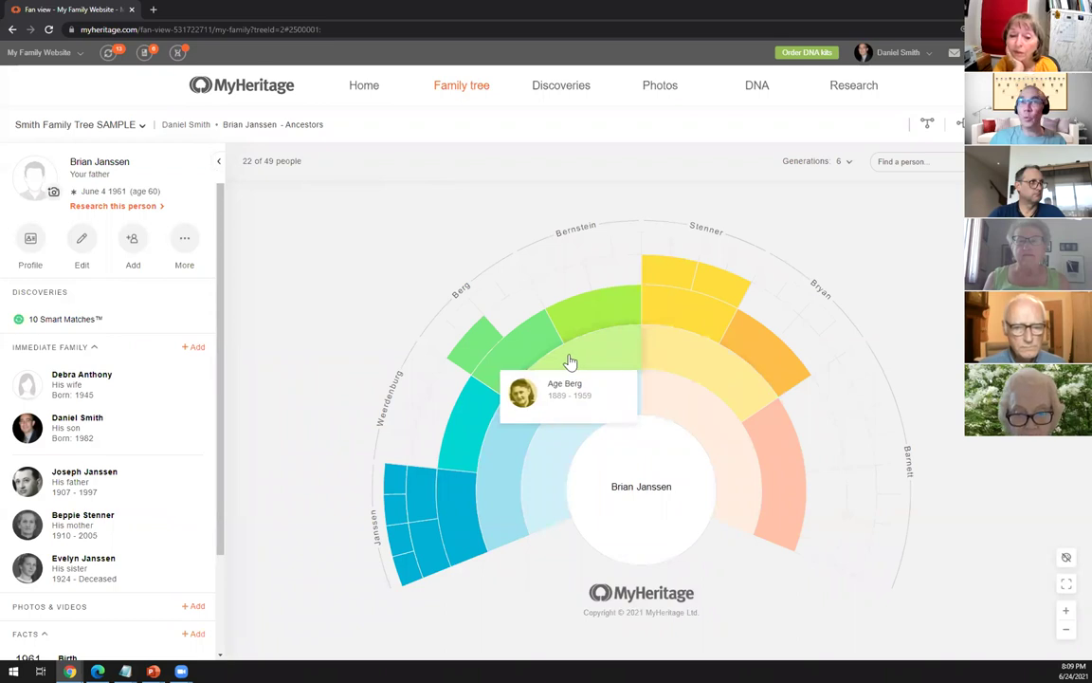
click(1066, 560)
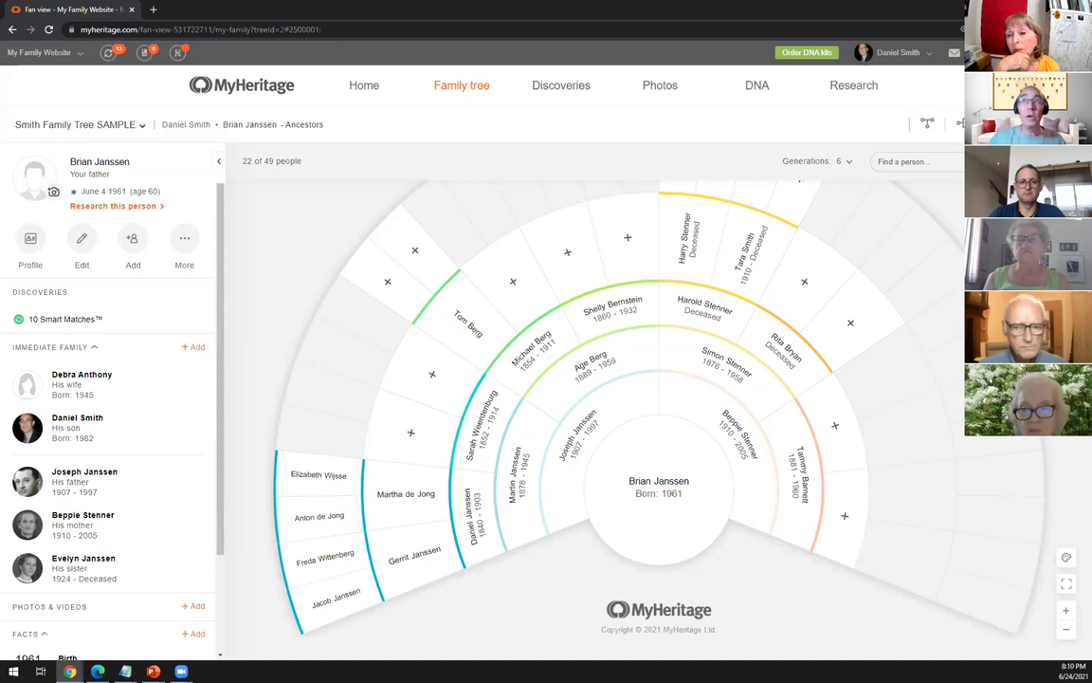
click(960, 123)
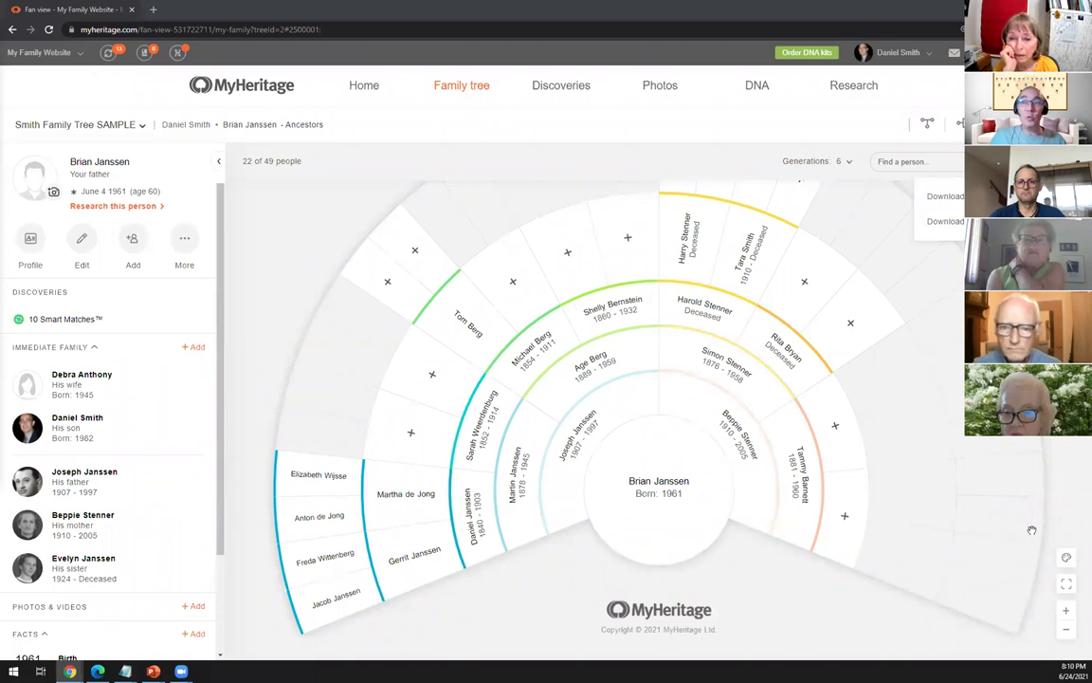
click(1066, 558)
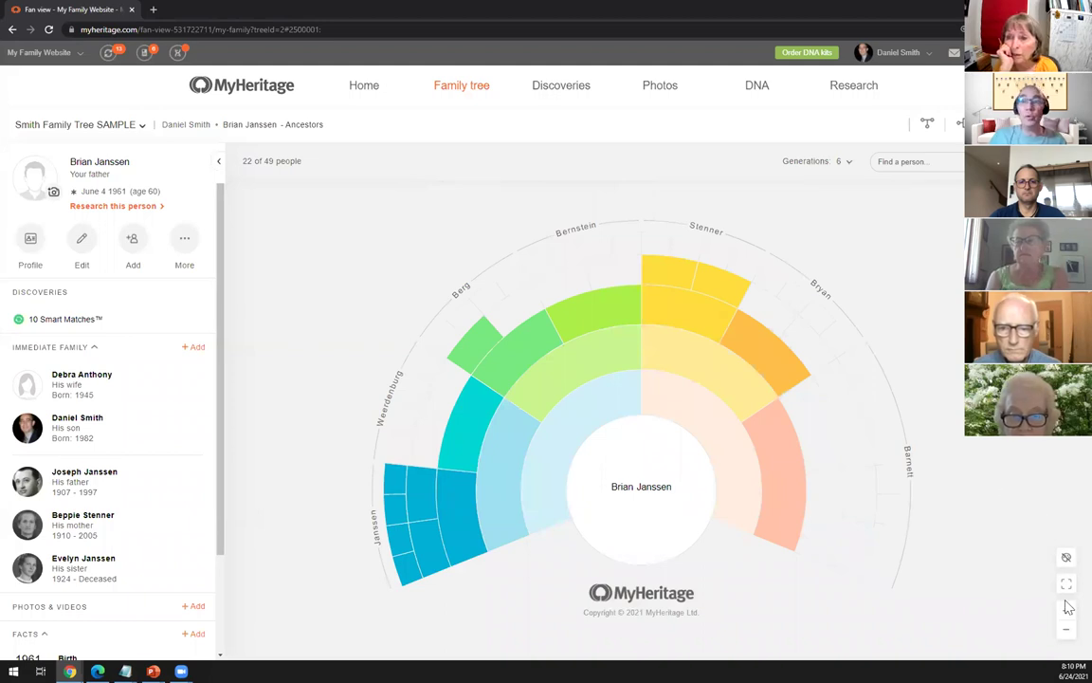
click(1066, 560)
Open the people list, examine its surname filter, sort options and settings, and return to the family tree.
click(960, 123)
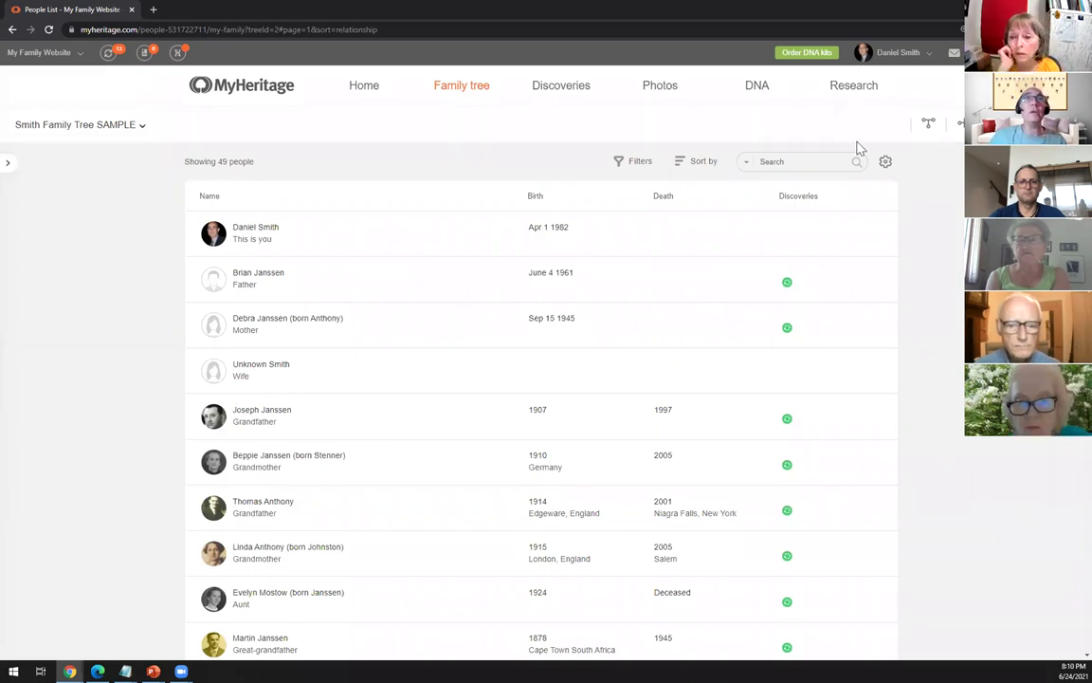
click(639, 163)
click(687, 167)
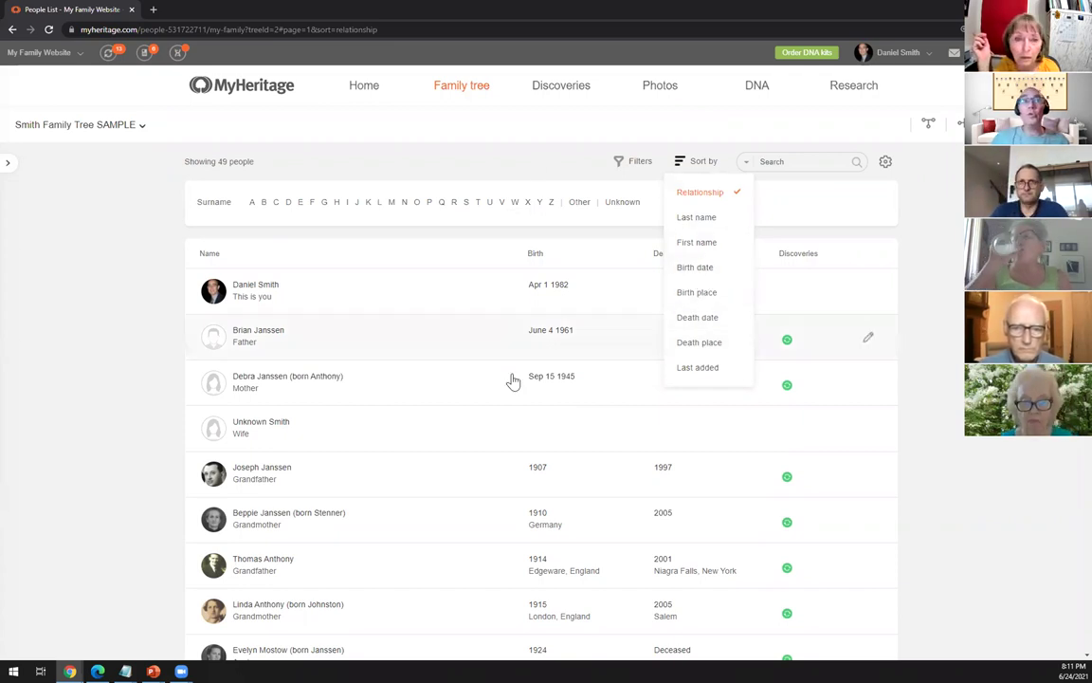
click(521, 171)
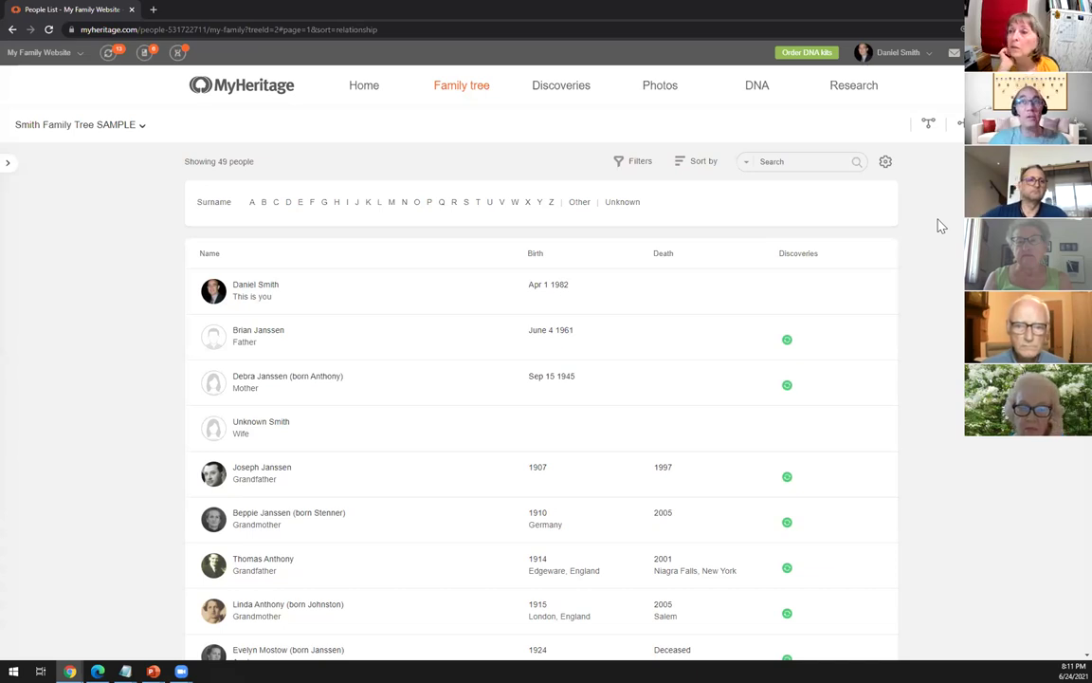
click(886, 164)
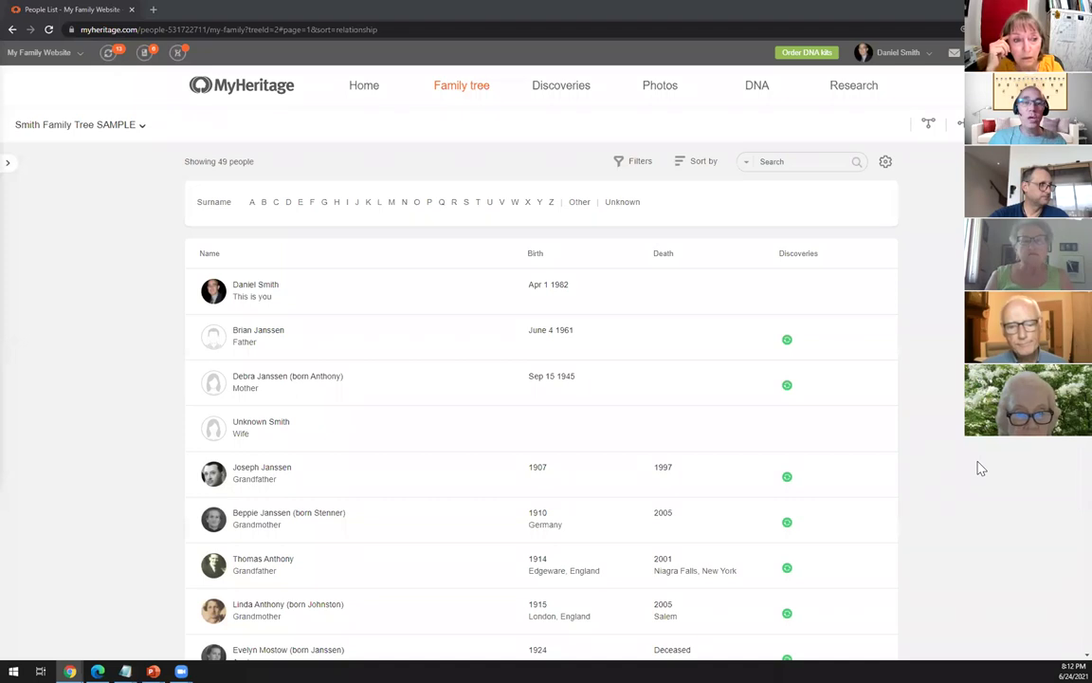
click(451, 95)
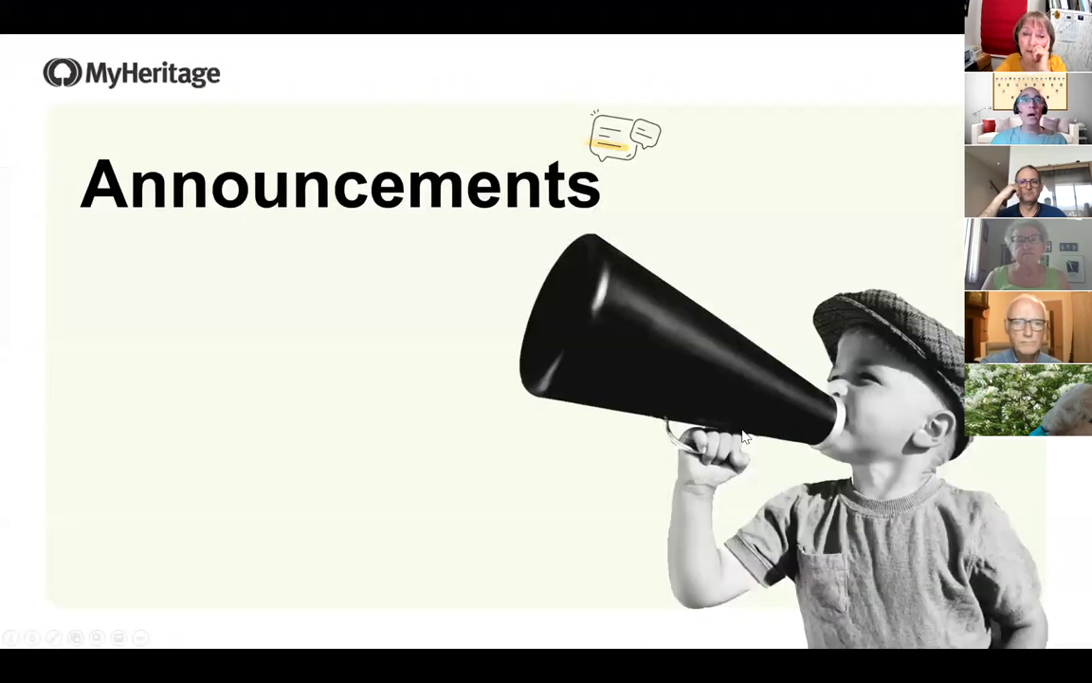
click(610, 145)
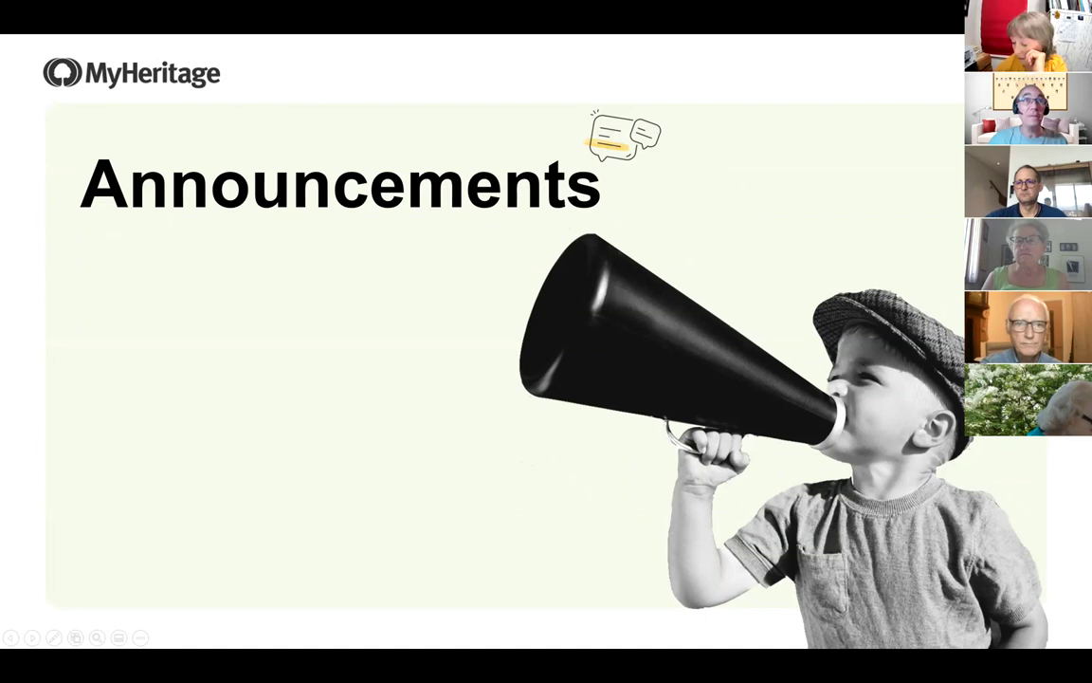
key(Right)
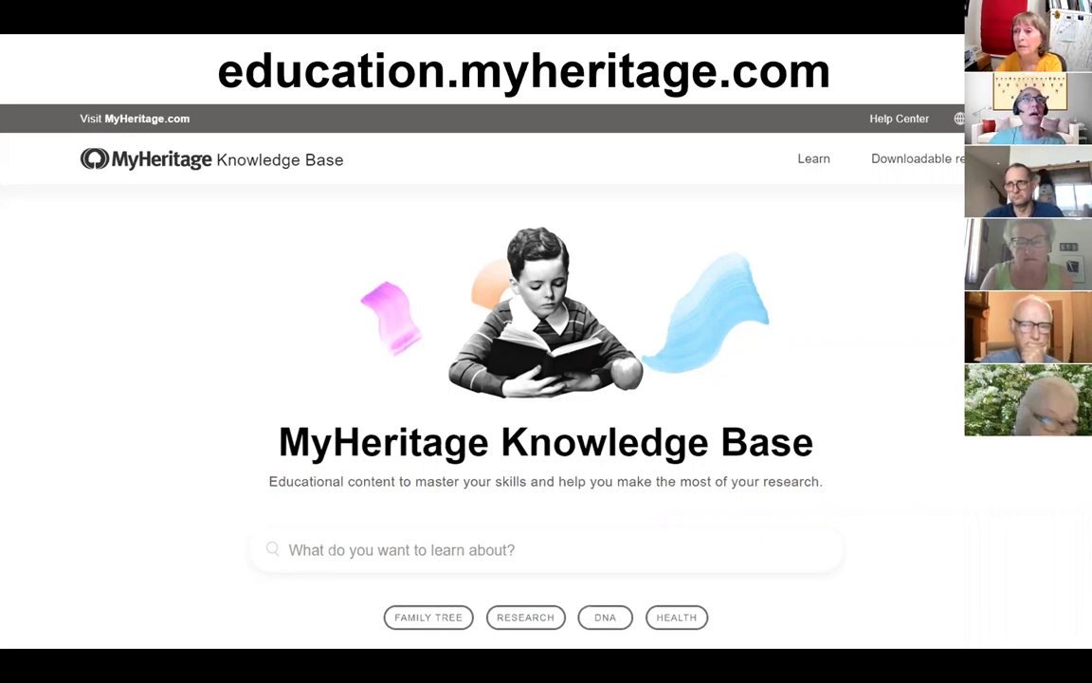
click(149, 481)
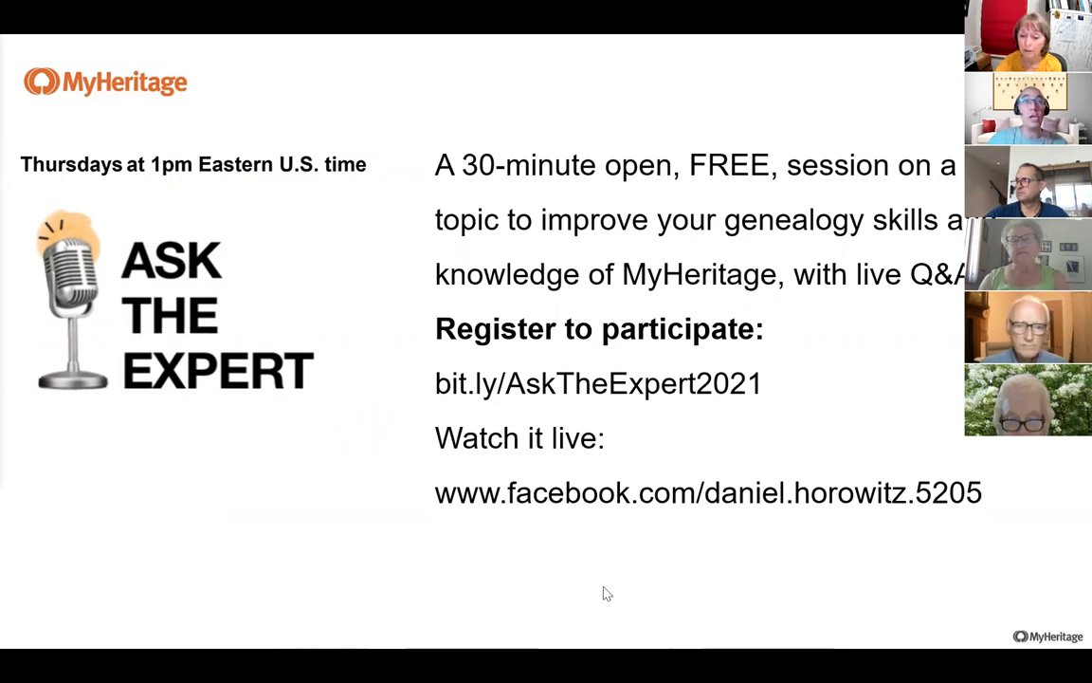
click(607, 593)
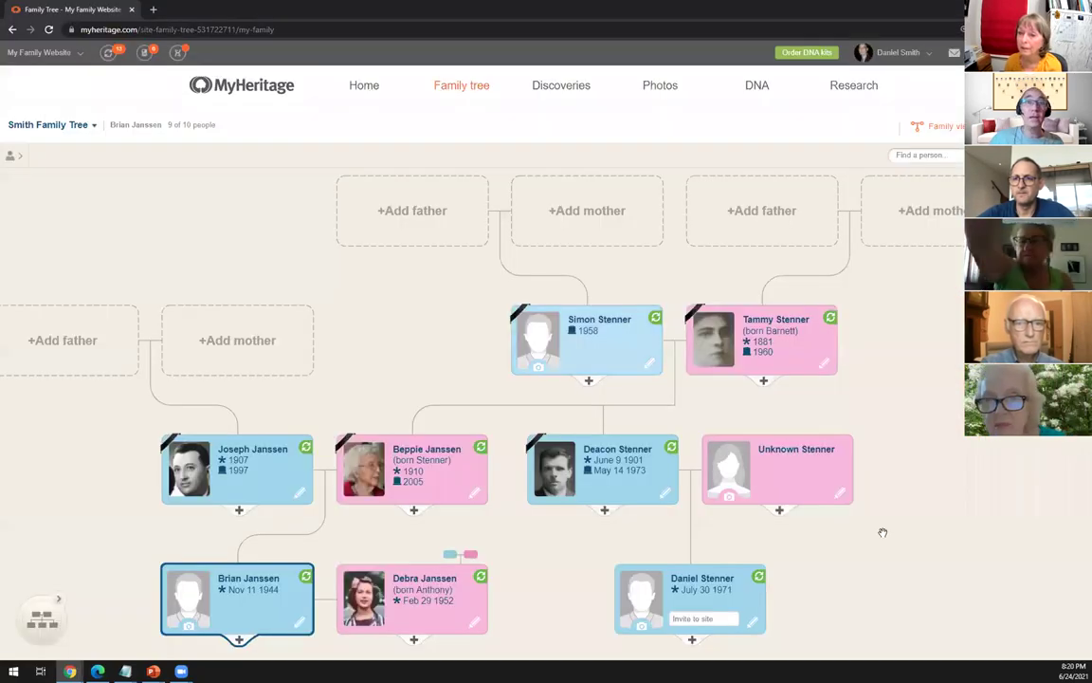
Open the site invitation form on the card of the unknown woman's son in the family tree.
scroll(854, 464, down, 3)
scroll(728, 472, up, 1)
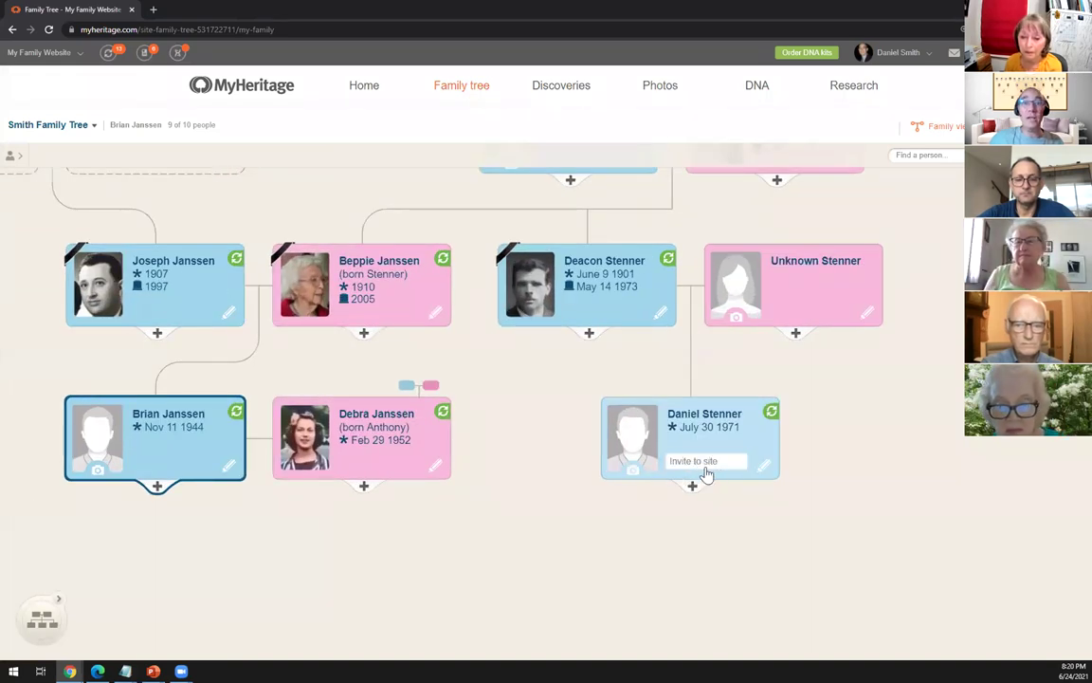
click(692, 462)
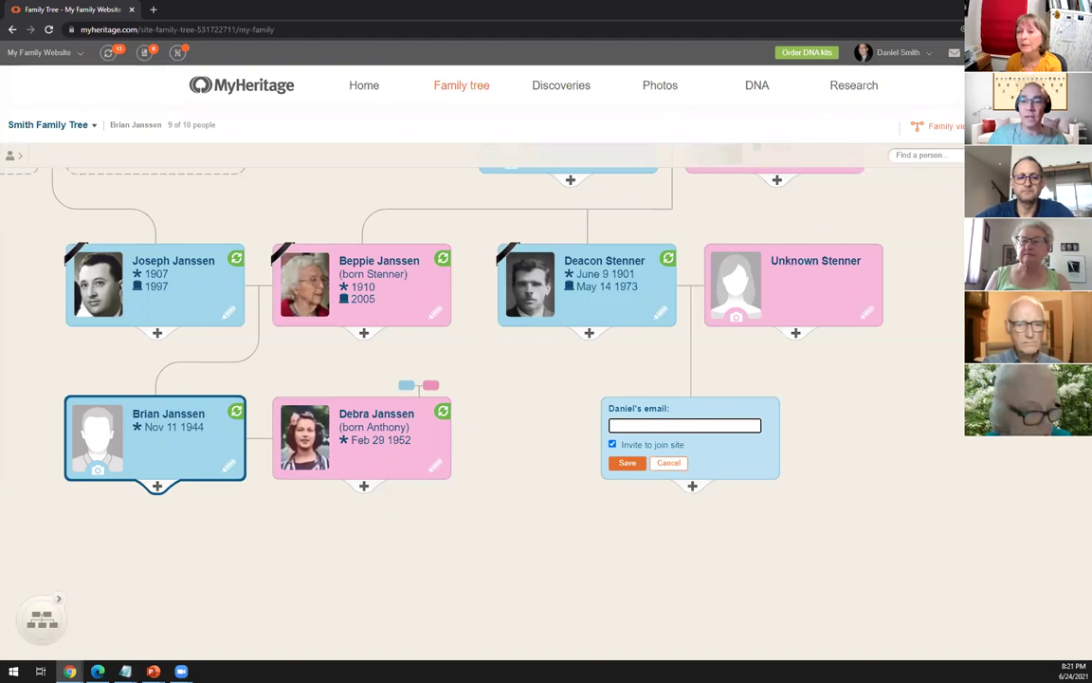
key(alt+Tab)
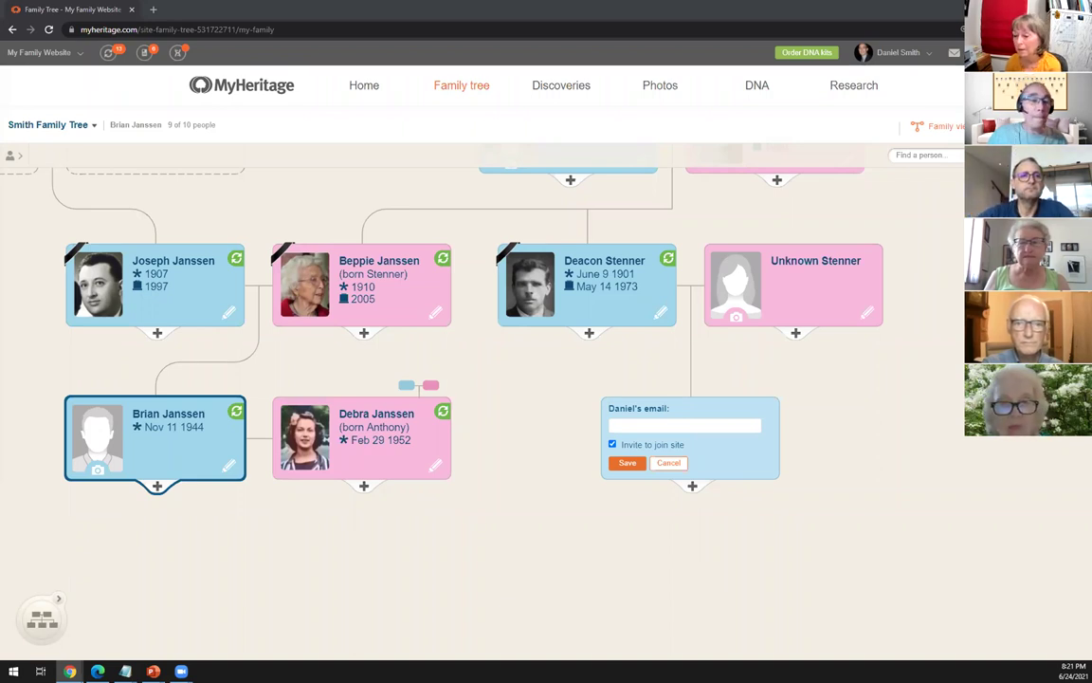
Open the page for managing trees and examine the first listed tree's number of individuals and last update date.
mouse_move(446, 92)
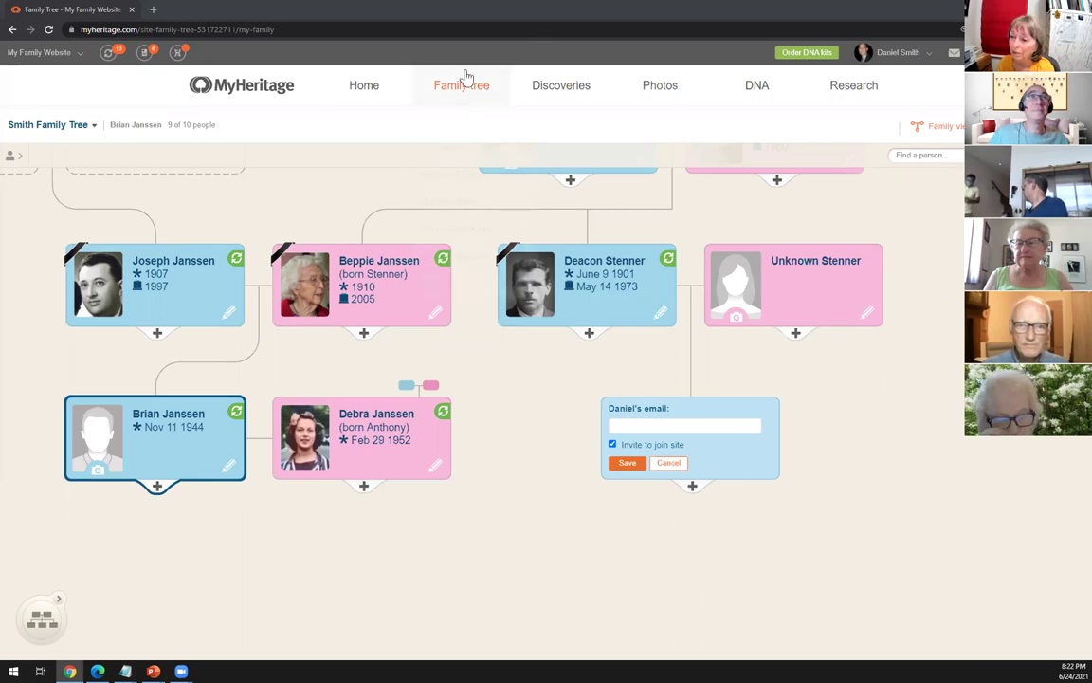
mouse_move(459, 89)
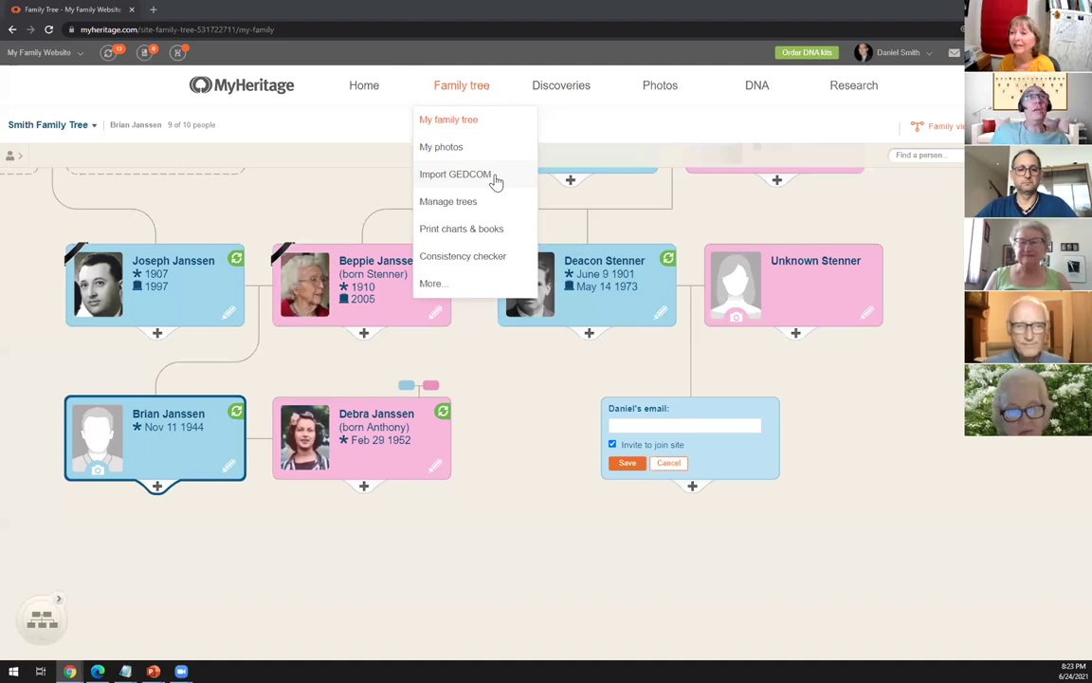
click(475, 203)
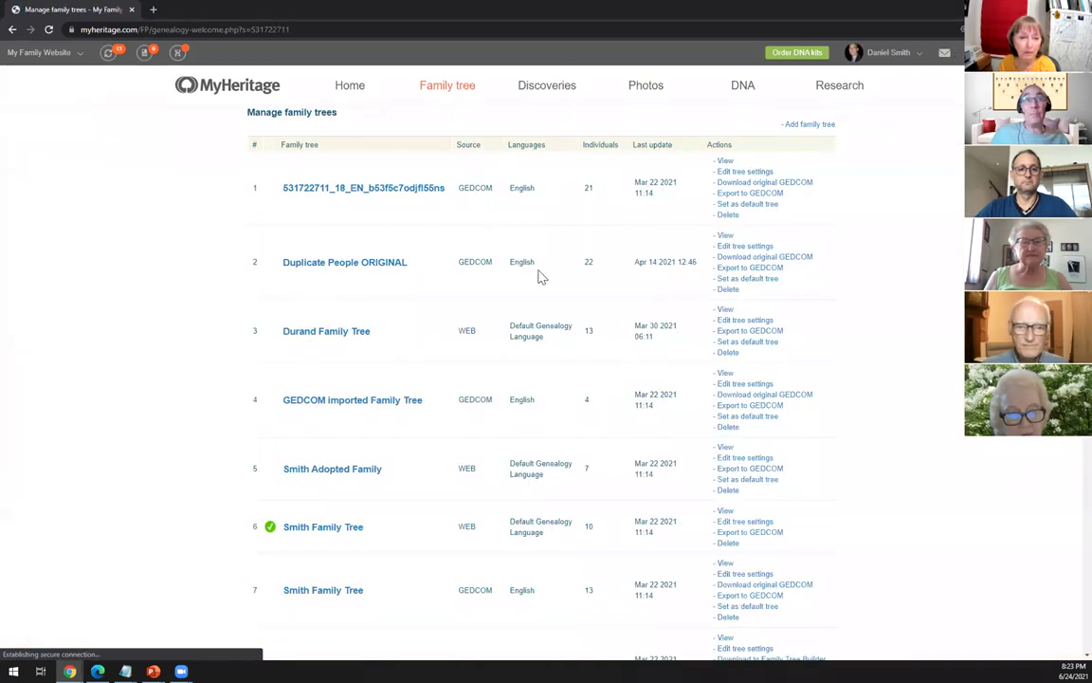
double_click(588, 188)
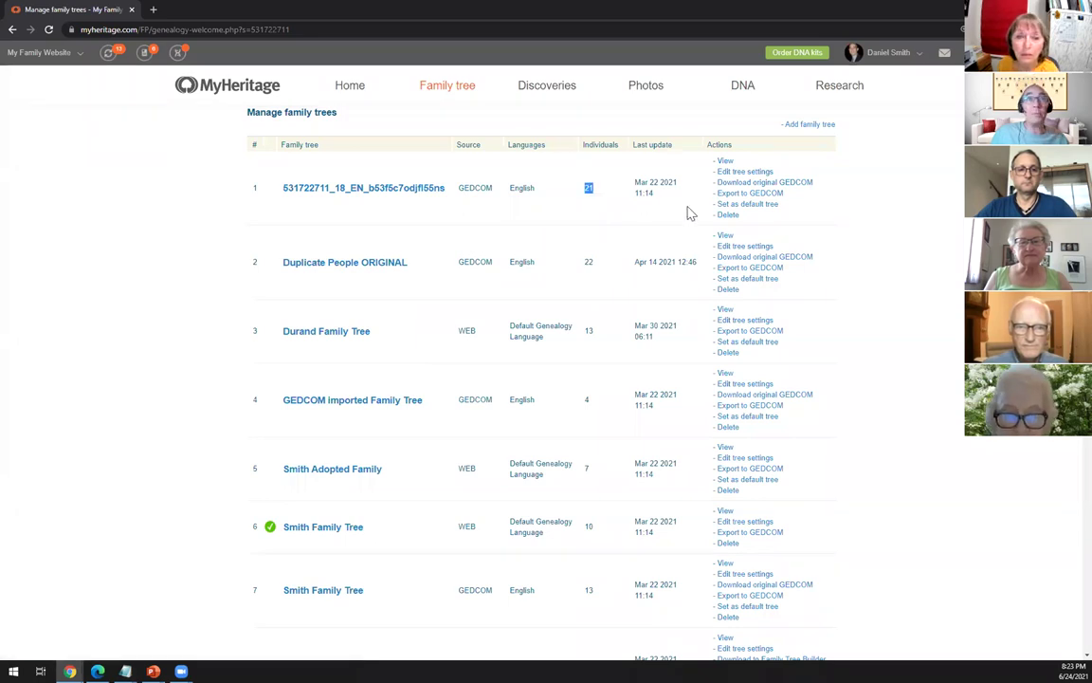
drag(636, 181, 670, 197)
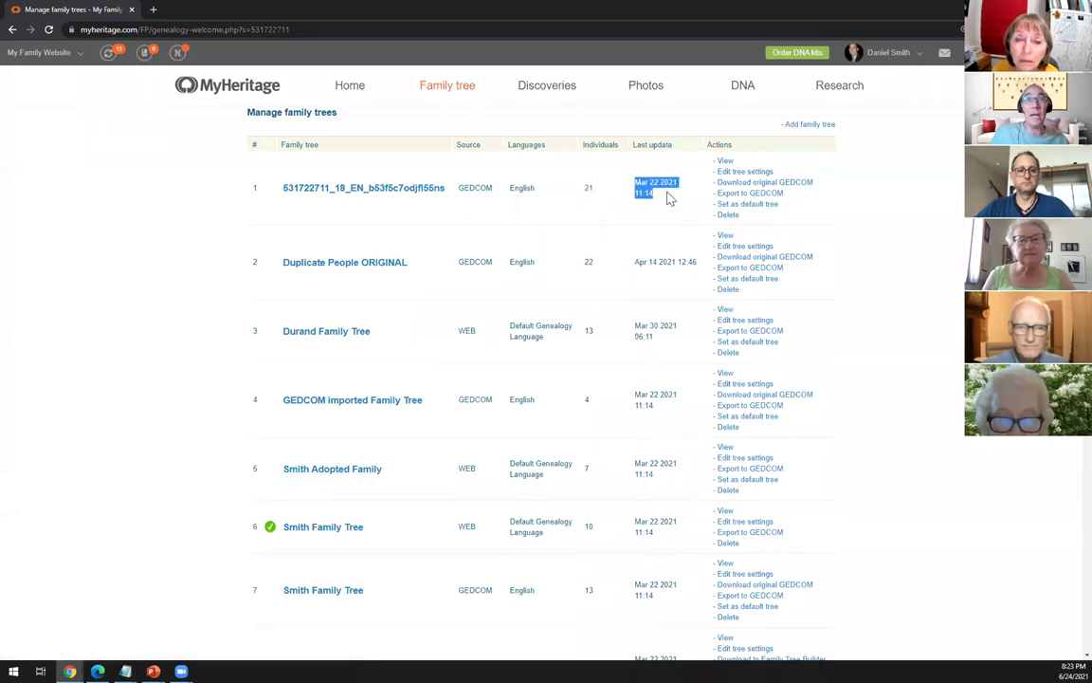
click(621, 218)
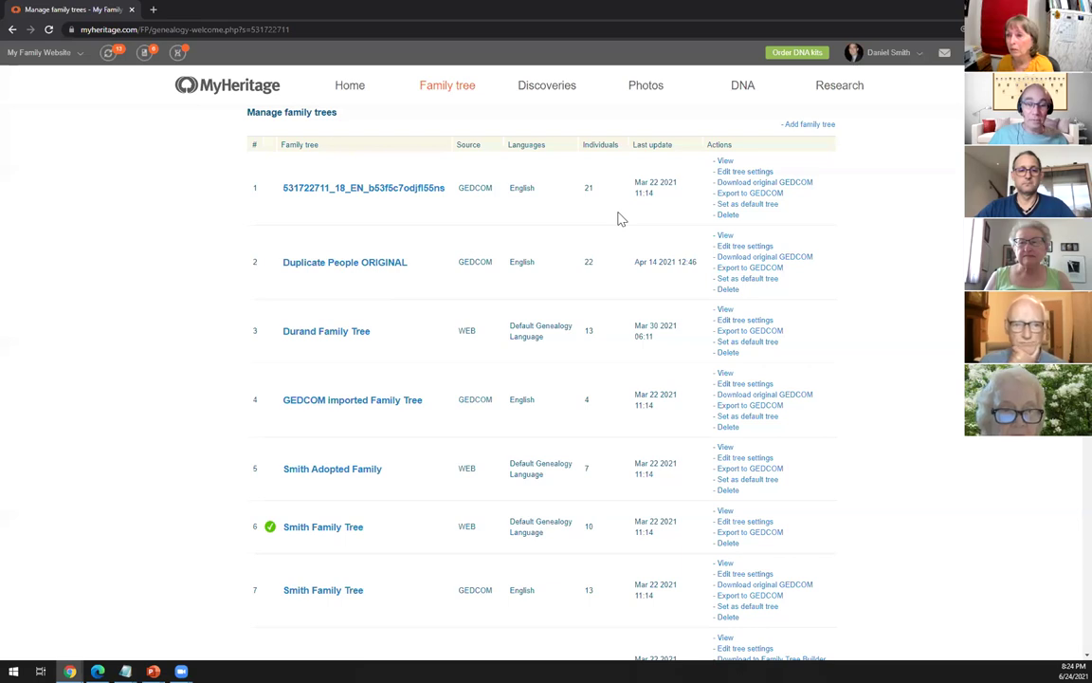
Return to the family tree and look at the quick edit form of the unknown woman's husband, without changing anything.
click(451, 96)
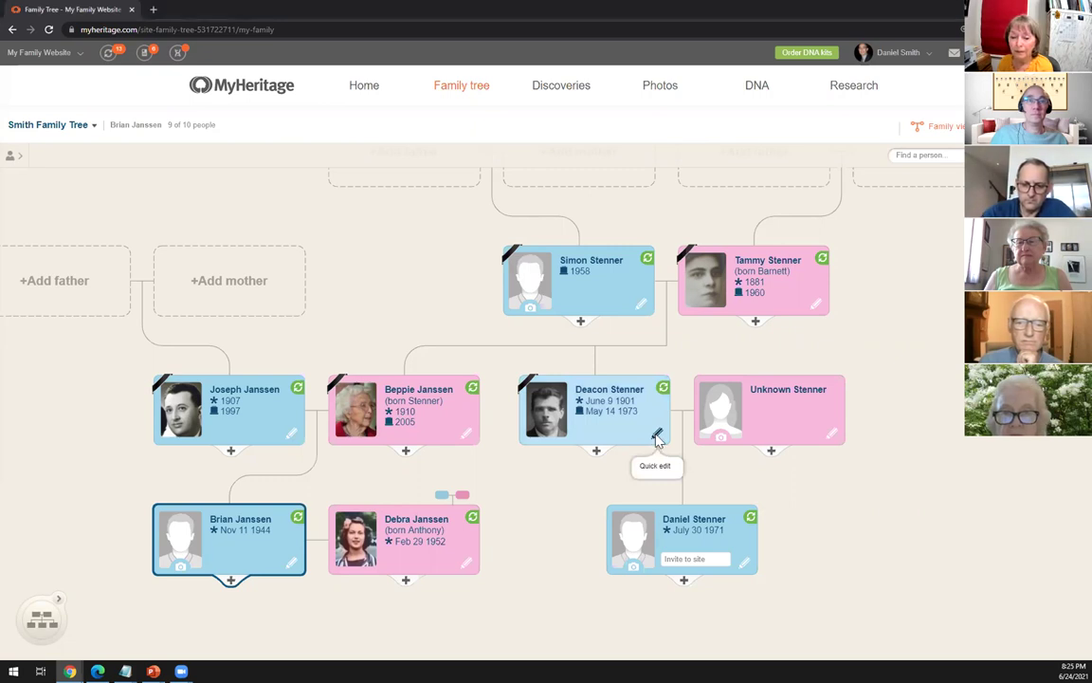
click(657, 436)
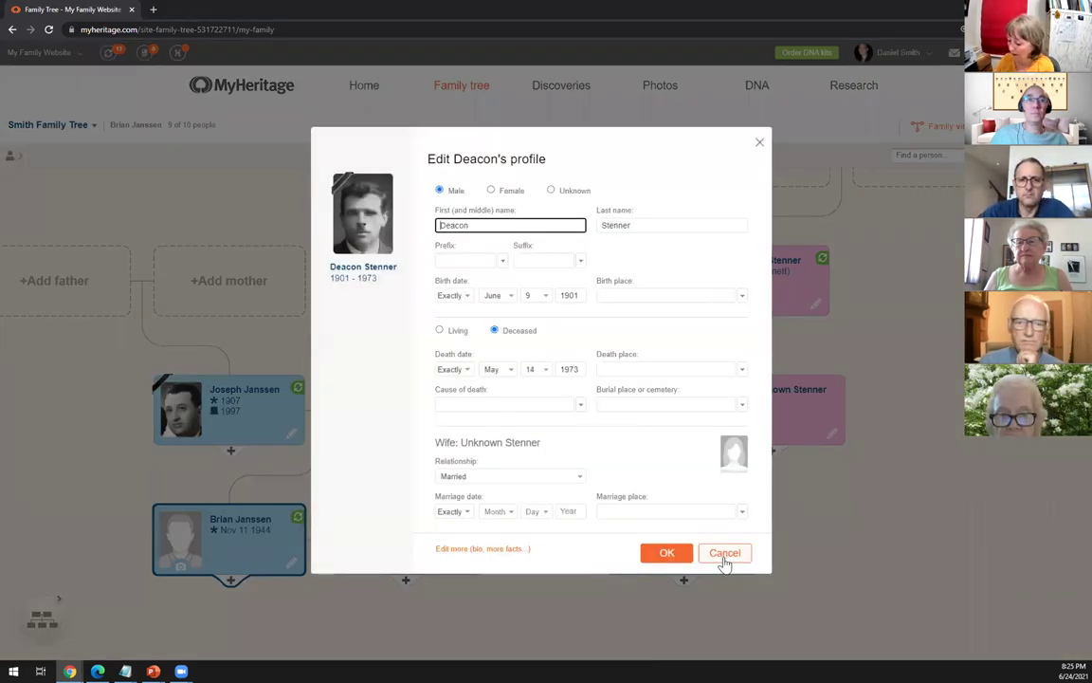
click(724, 555)
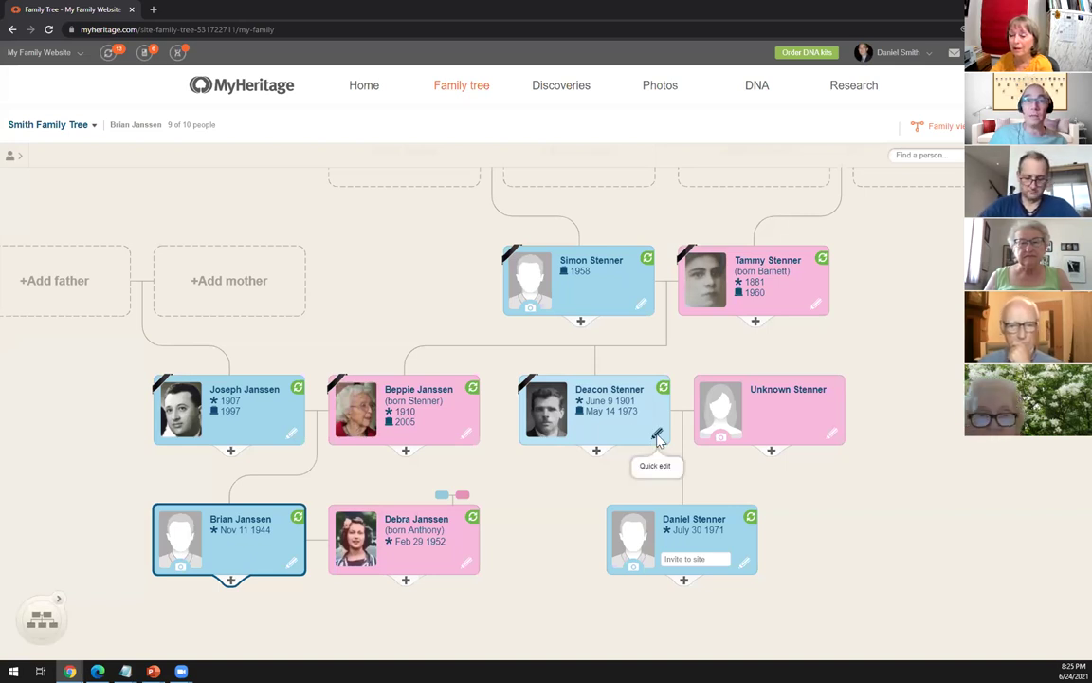
Open the full profile editor of the unknown woman's husband at the page listing all his facts.
click(657, 437)
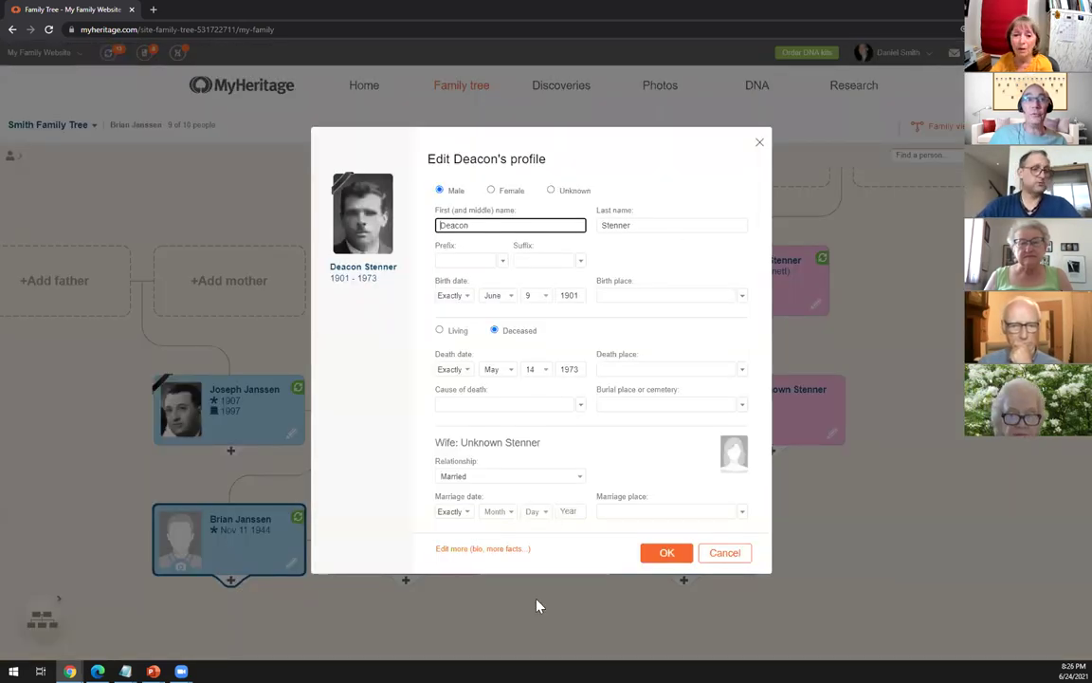
click(478, 550)
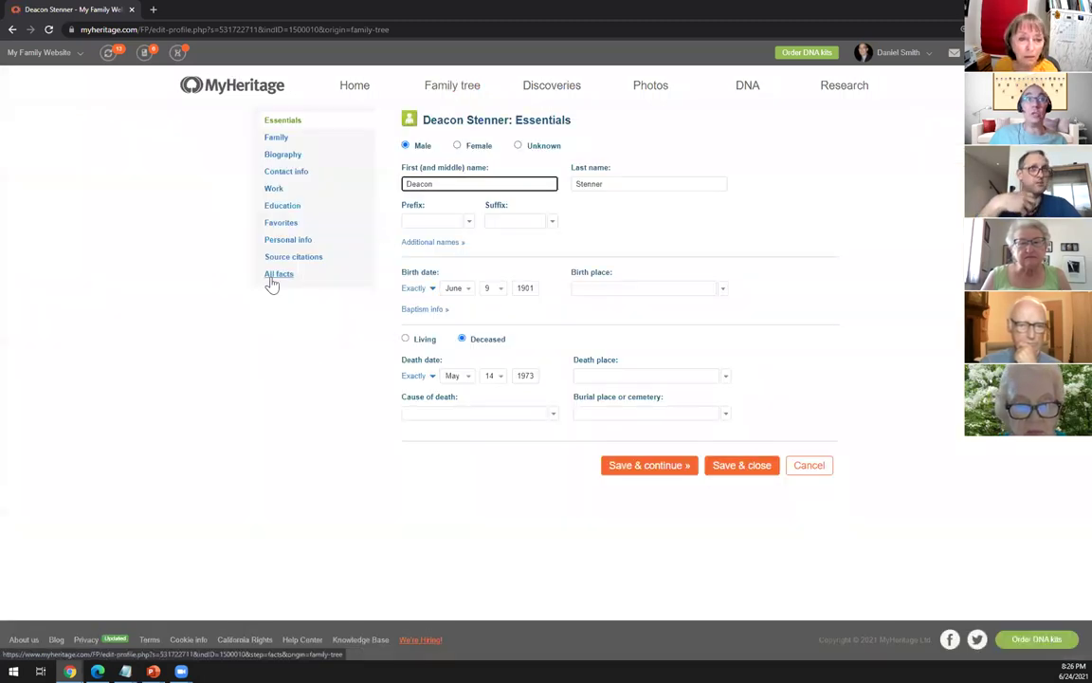
click(277, 274)
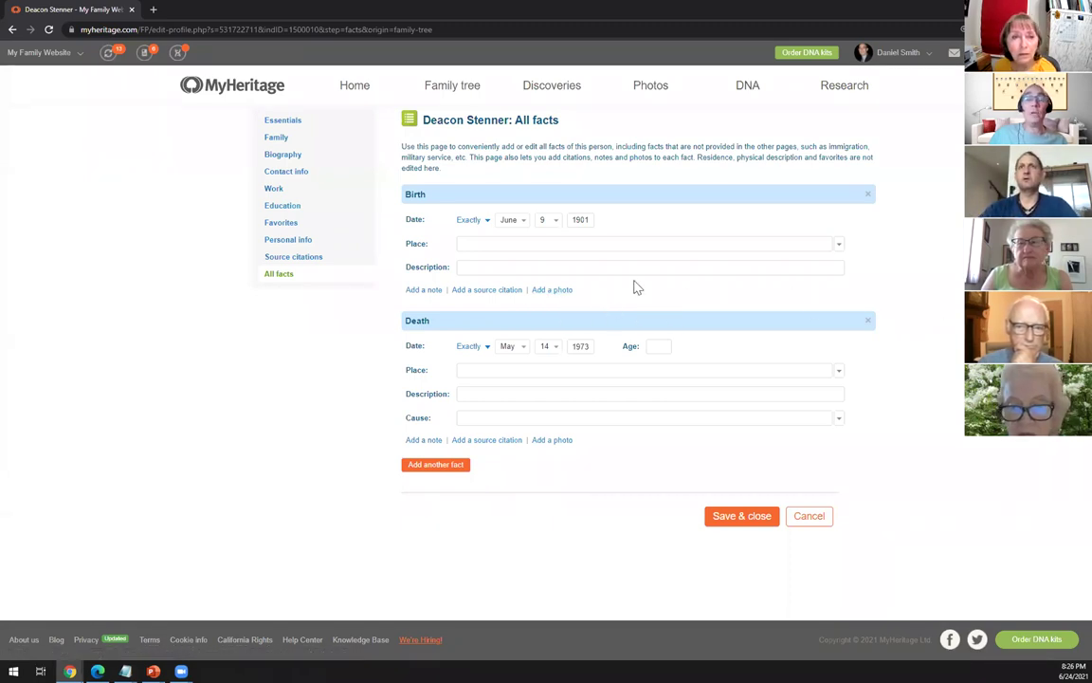
Upload the first 1940 United States Federal Census image from the Desktop folder DEMO Family Photos as a photo for the Birth fact.
click(552, 293)
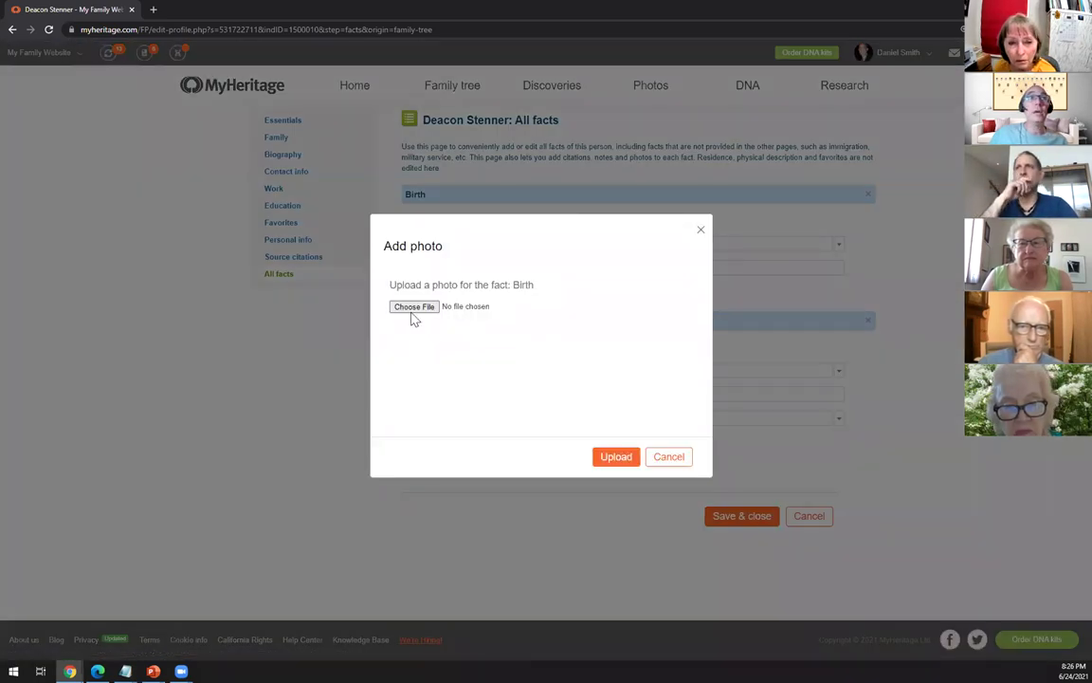
click(417, 314)
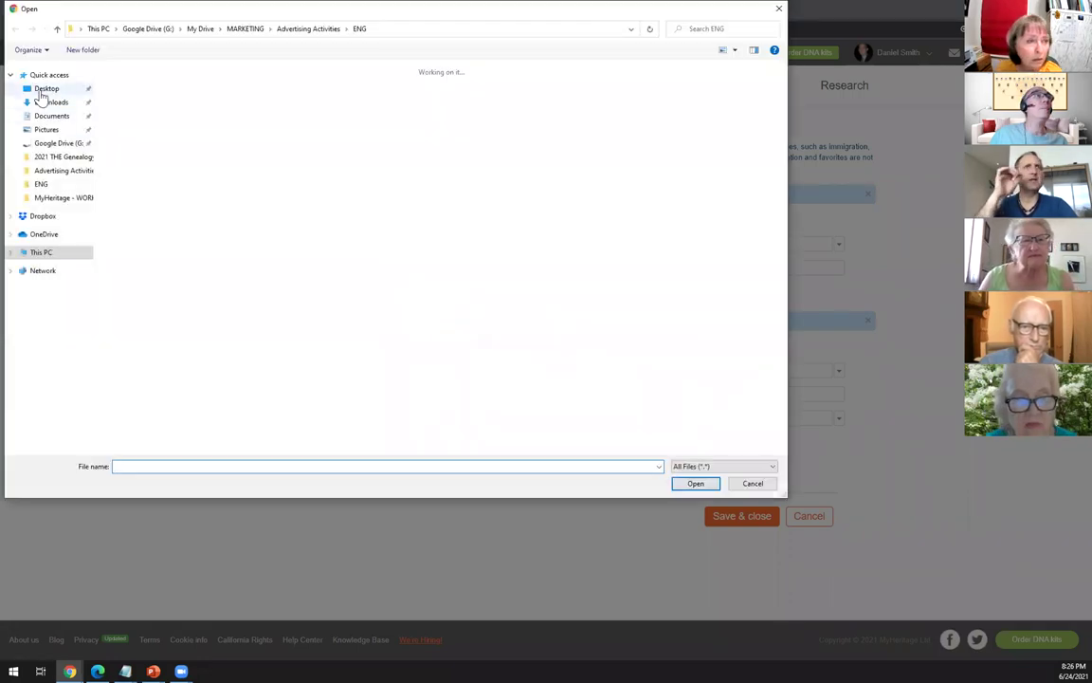
click(41, 91)
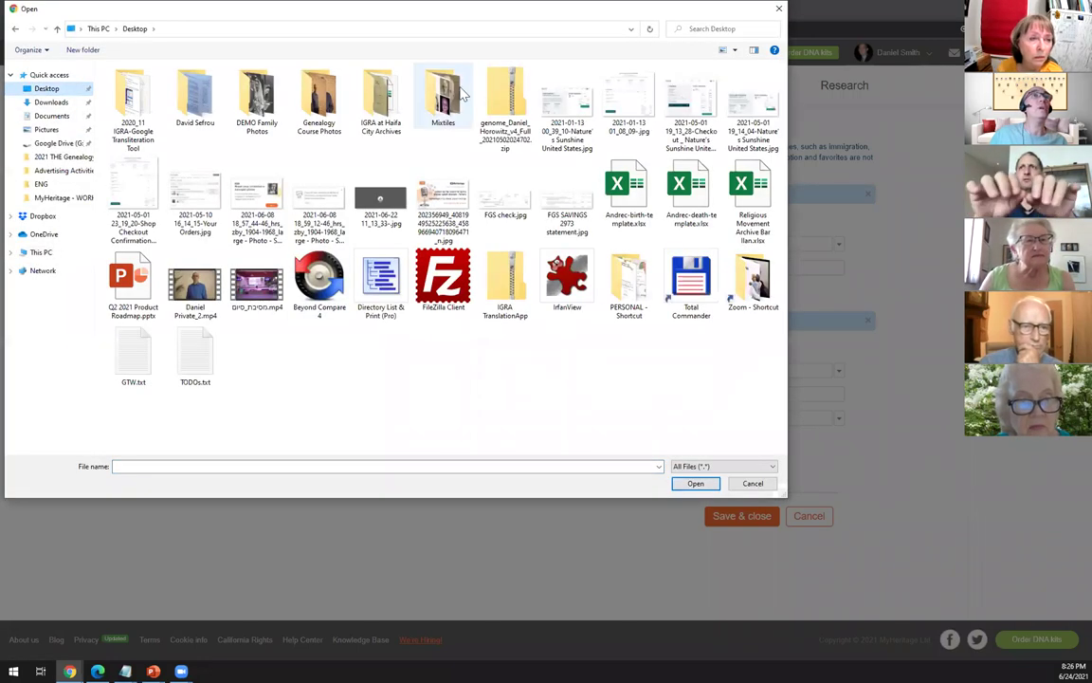
double_click(257, 95)
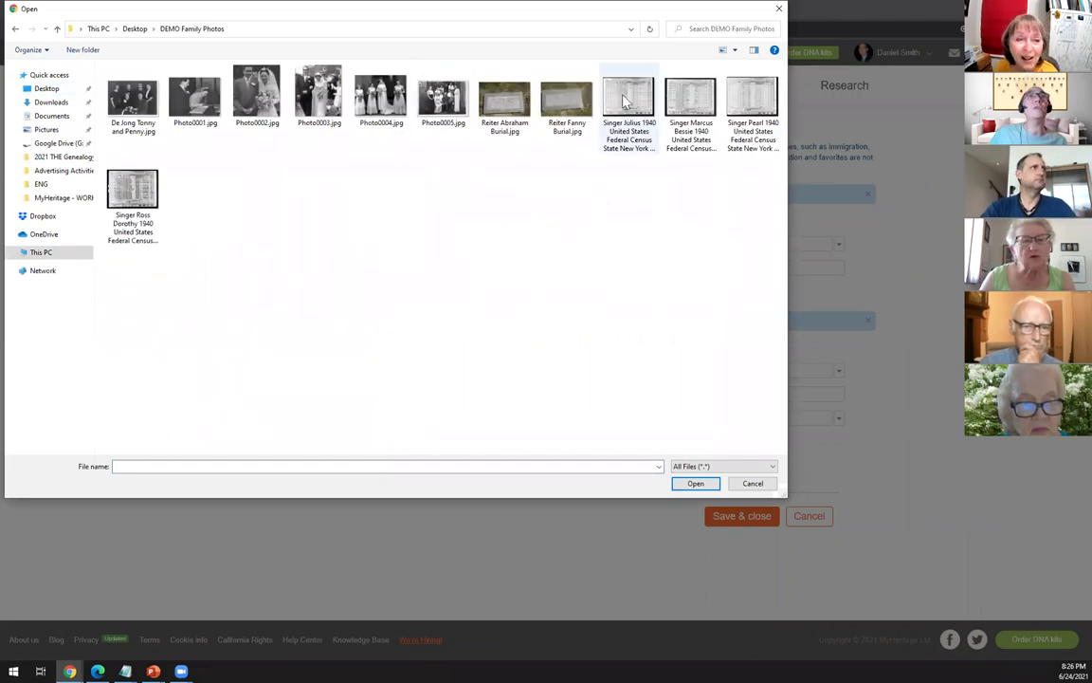
key(Escape)
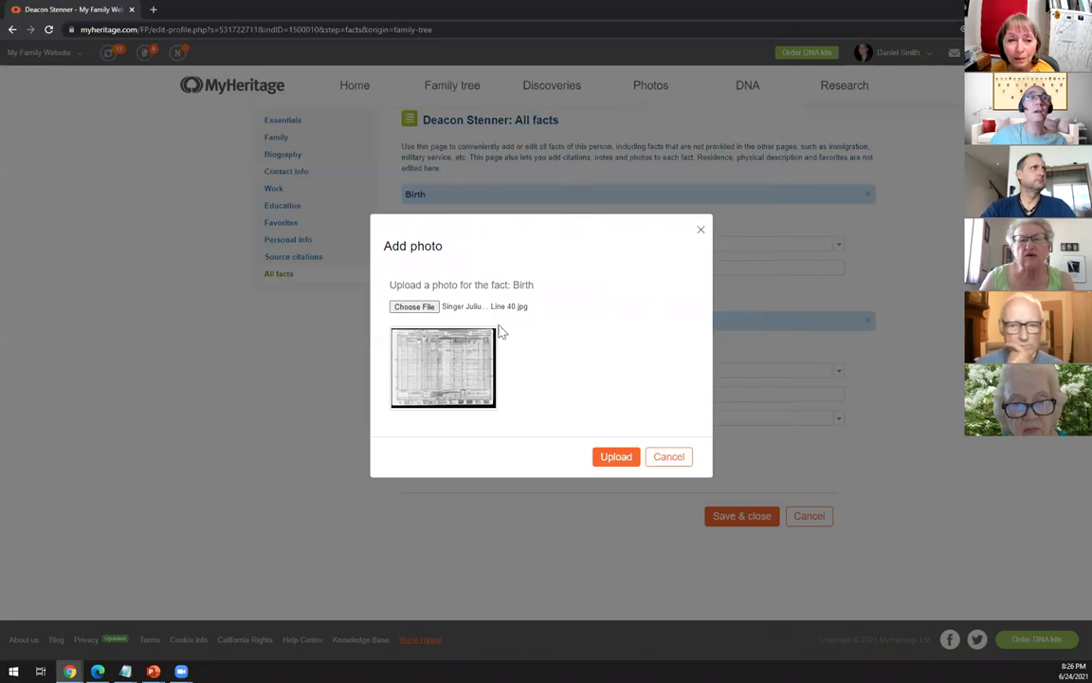
click(612, 459)
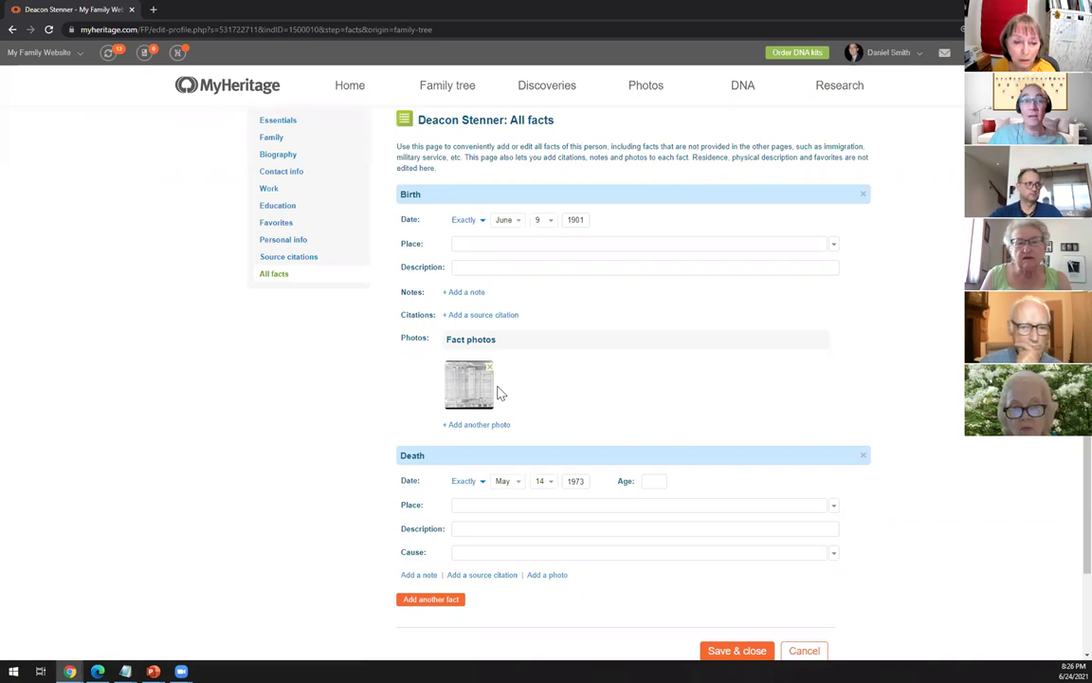
Open the uploaded census image in the site's photo collection and try its person tagging without tagging anyone.
click(645, 87)
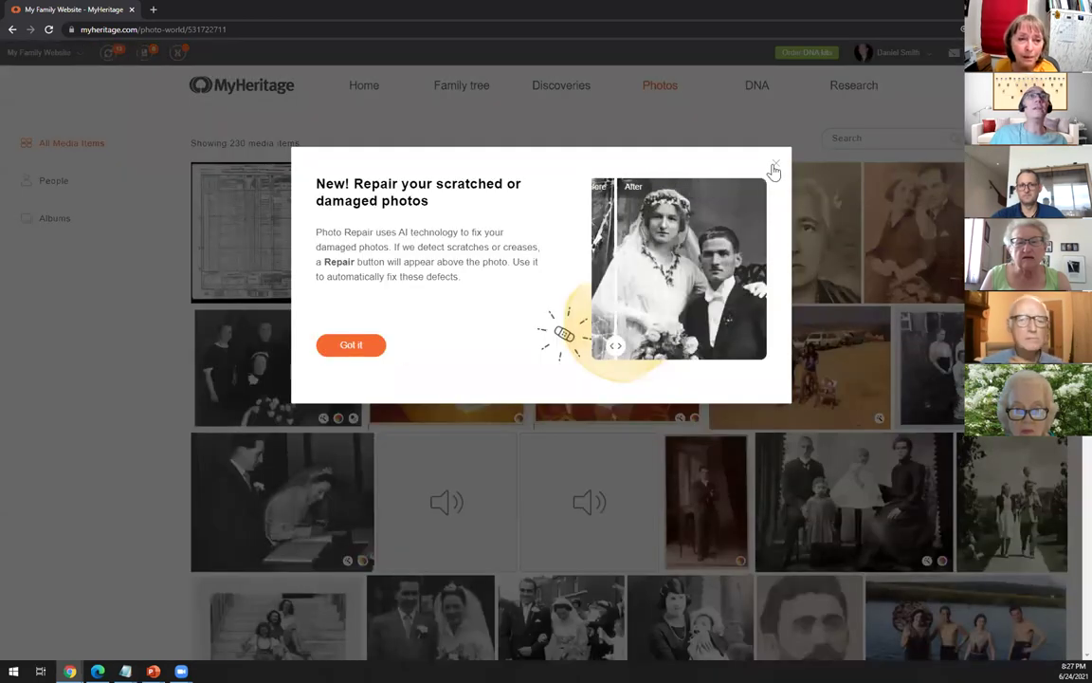
click(774, 166)
click(263, 230)
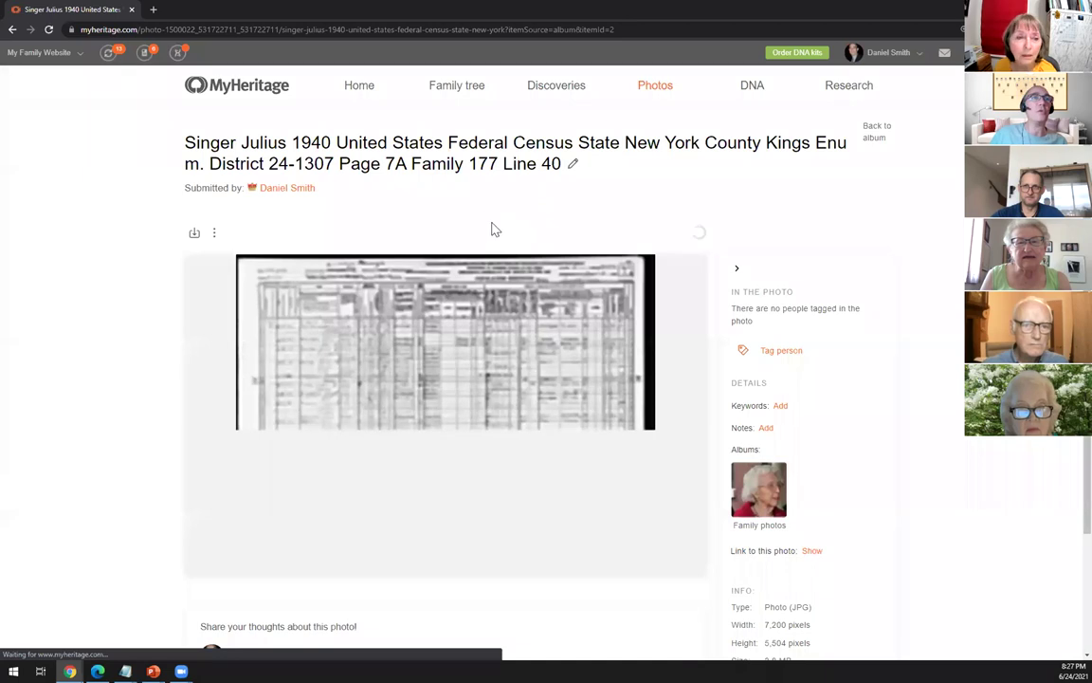
scroll(644, 360, down, 1)
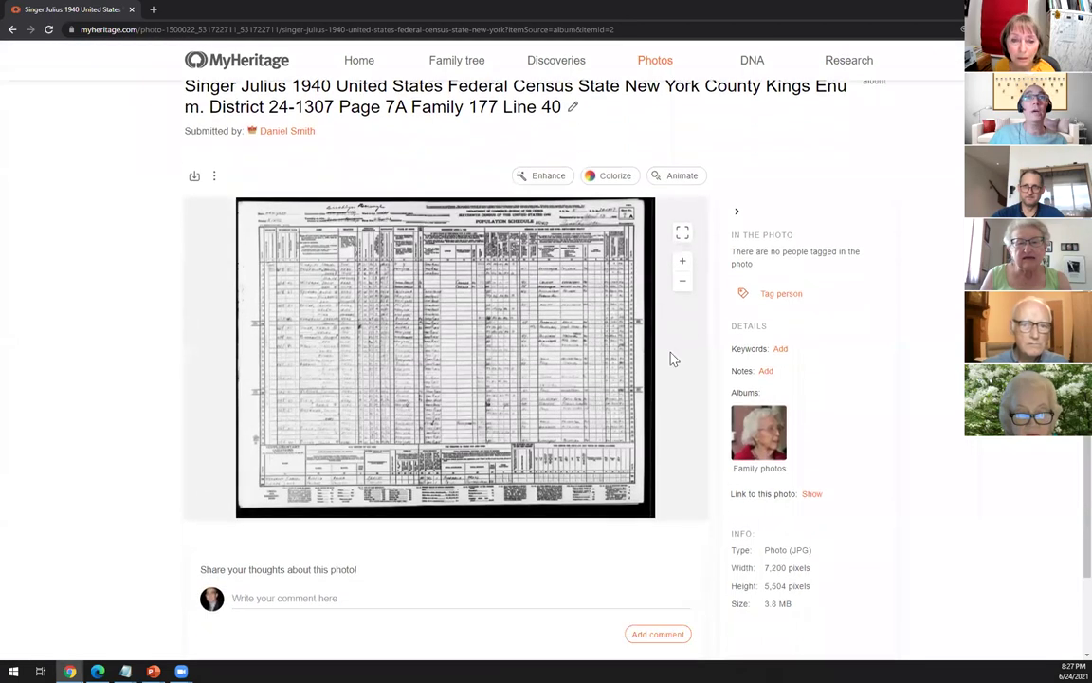
click(775, 296)
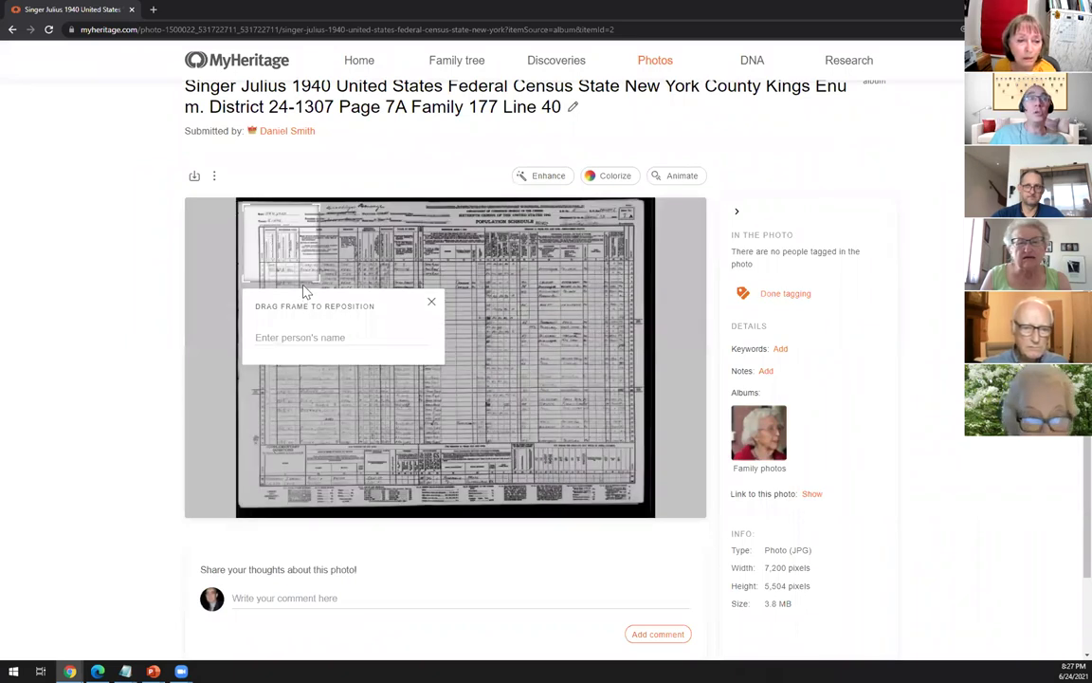
click(431, 303)
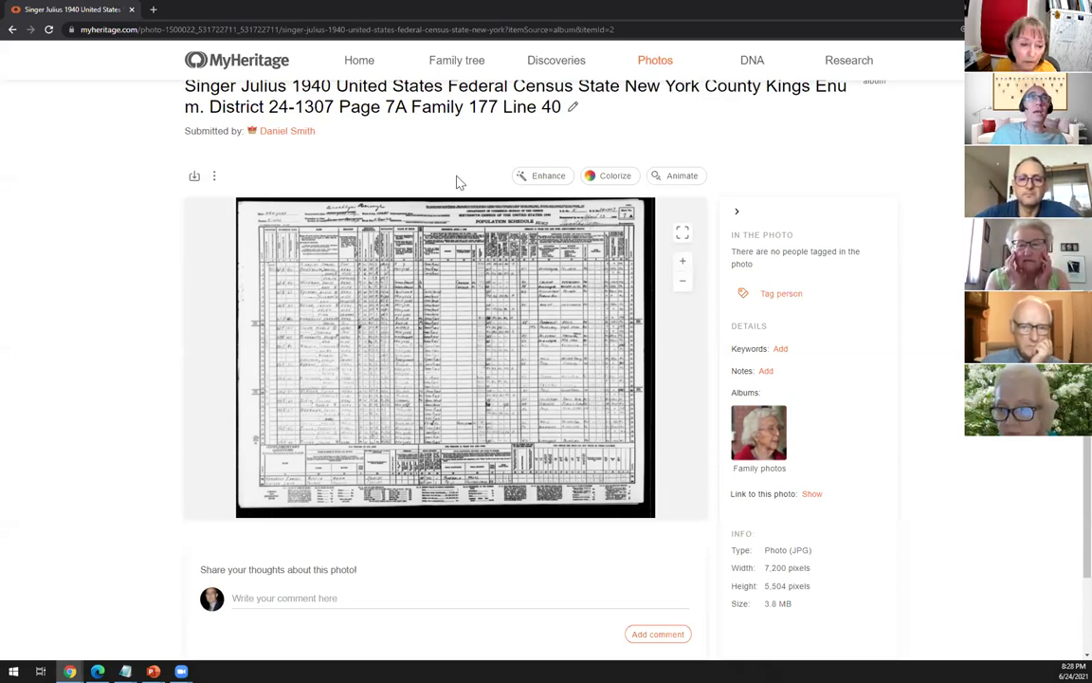
Return to the profile's All facts page, start a source citation for the Birth fact and look through the available sources.
right_click(12, 34)
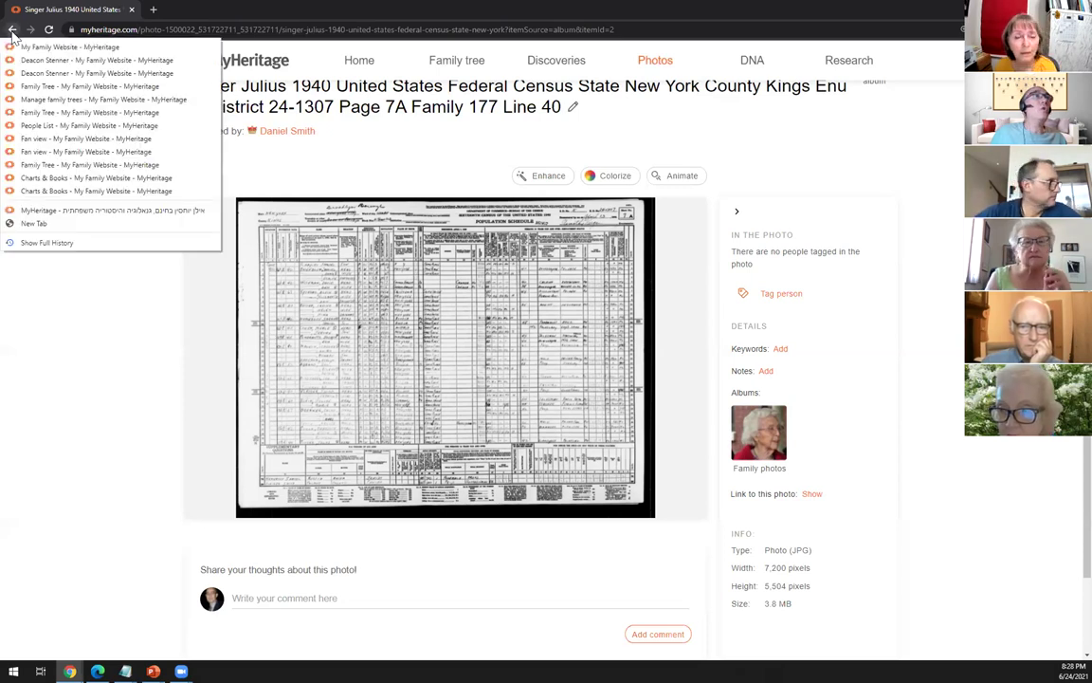
click(24, 61)
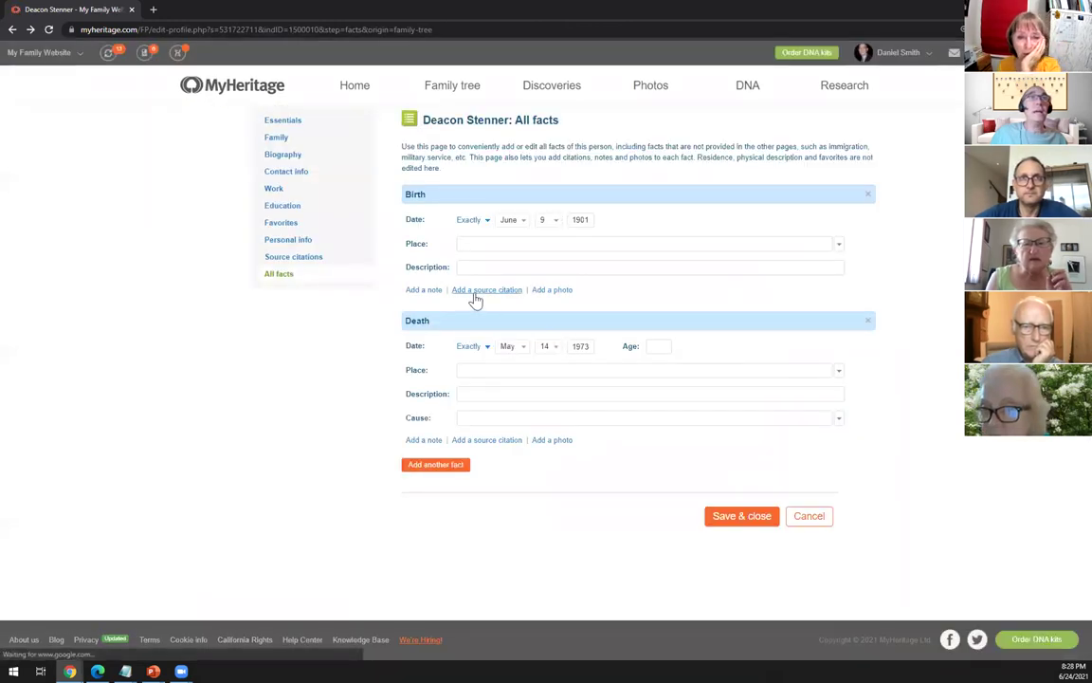
click(476, 291)
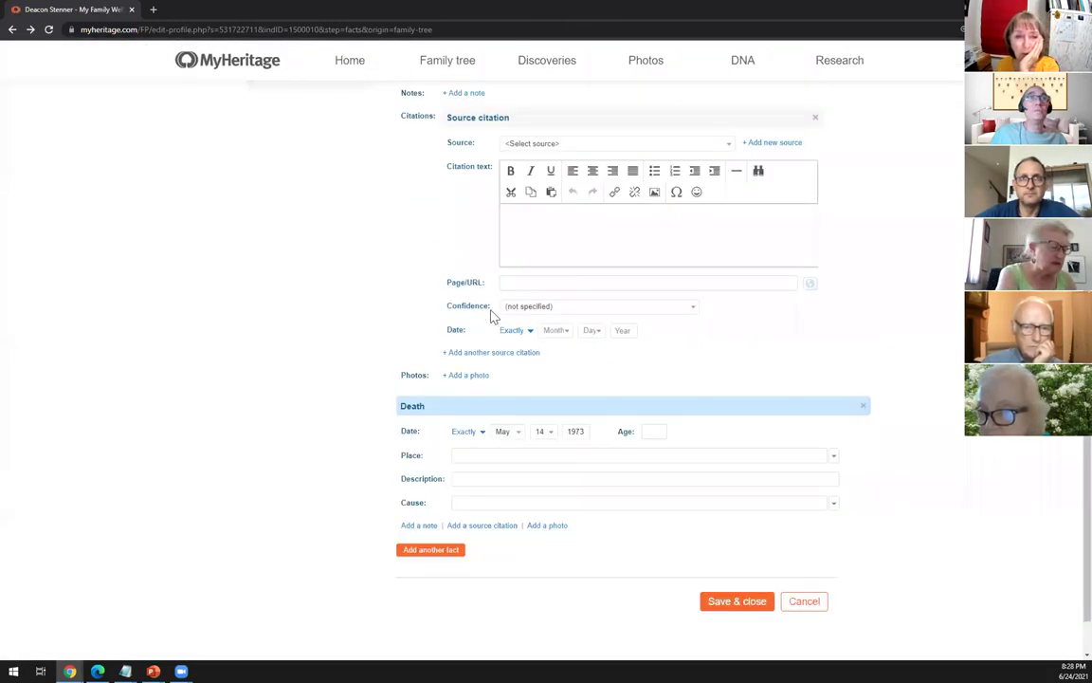
scroll(462, 253, up, 1)
click(575, 202)
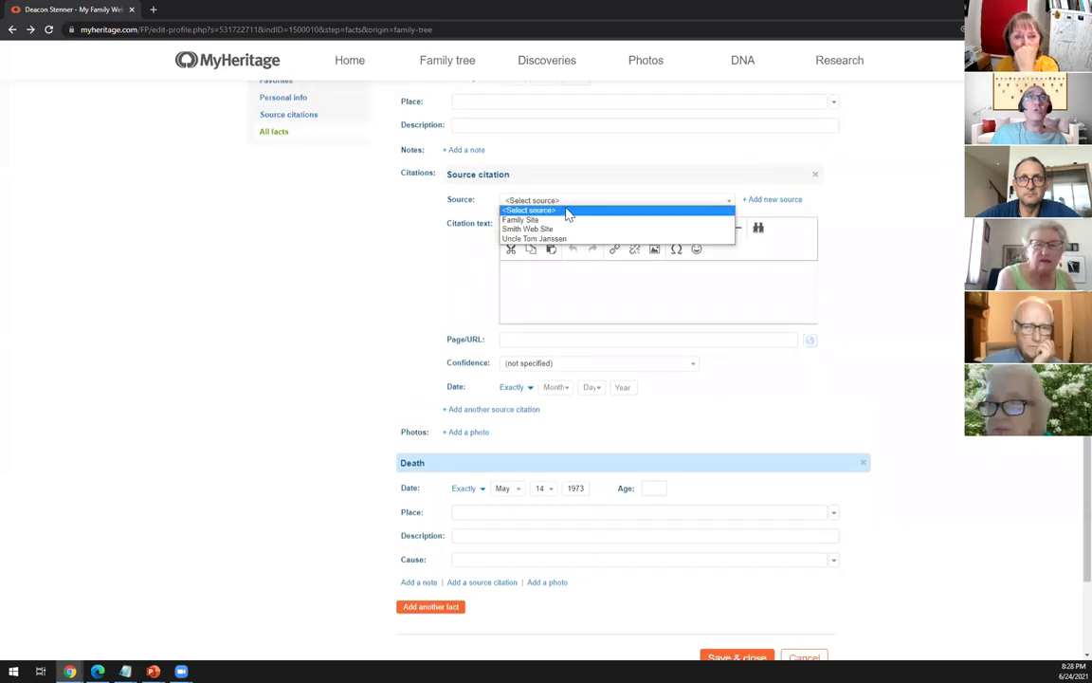
Stay on the All facts page, examine the Birth fact's citation and photo fields, and remove the blank source citation.
click(299, 120)
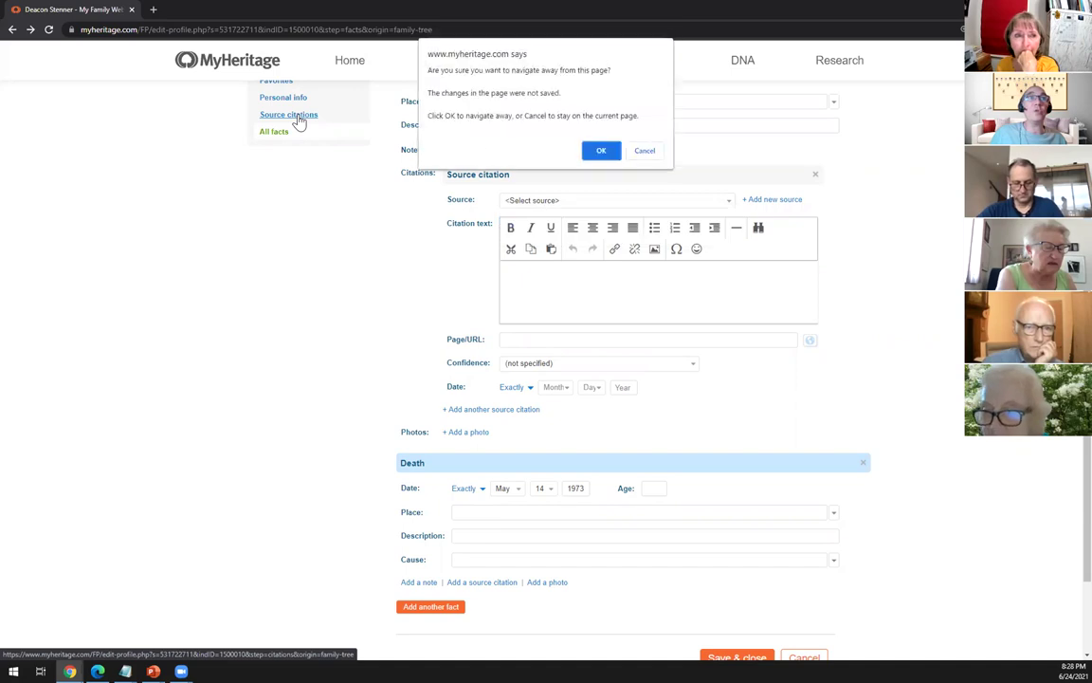
click(644, 152)
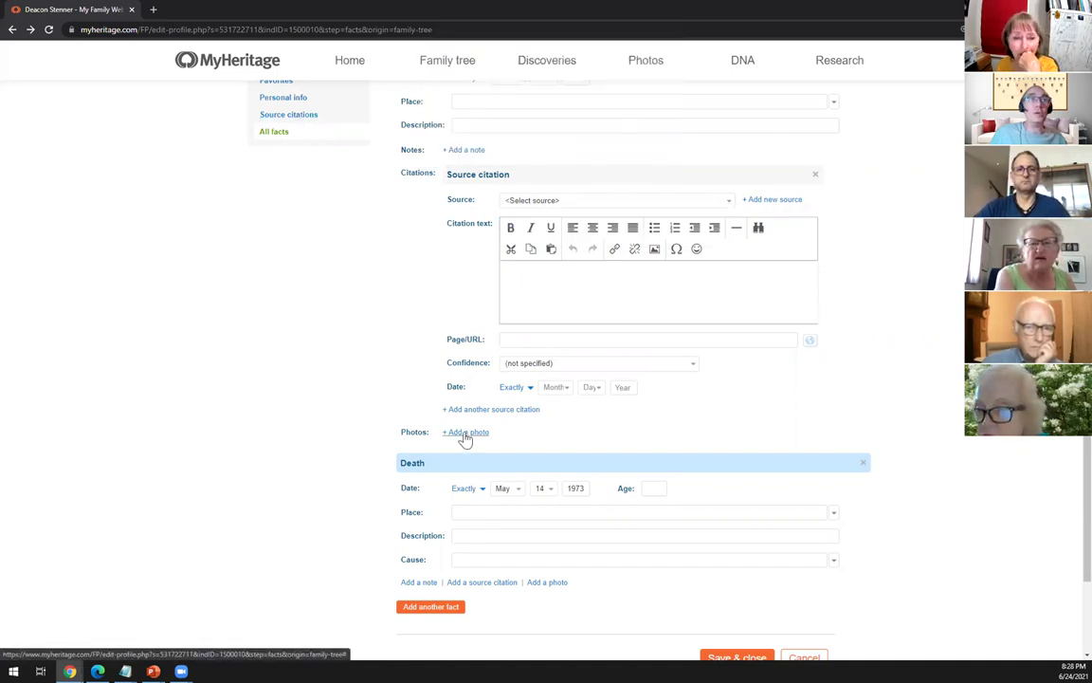
scroll(465, 438, up, 1)
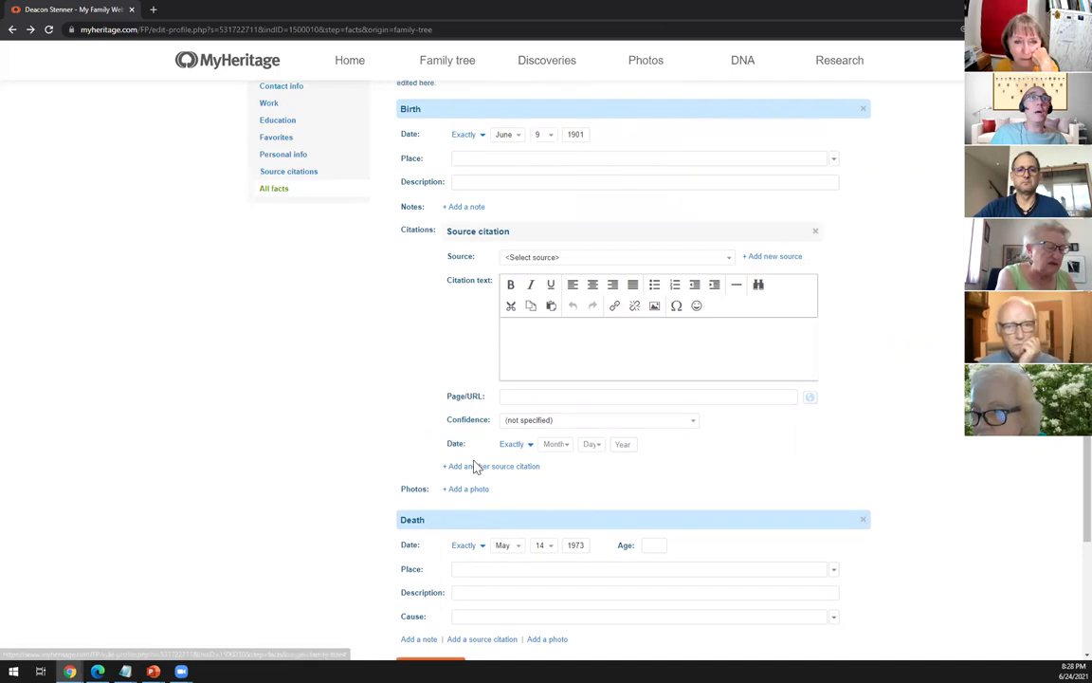
drag(495, 492, 427, 294)
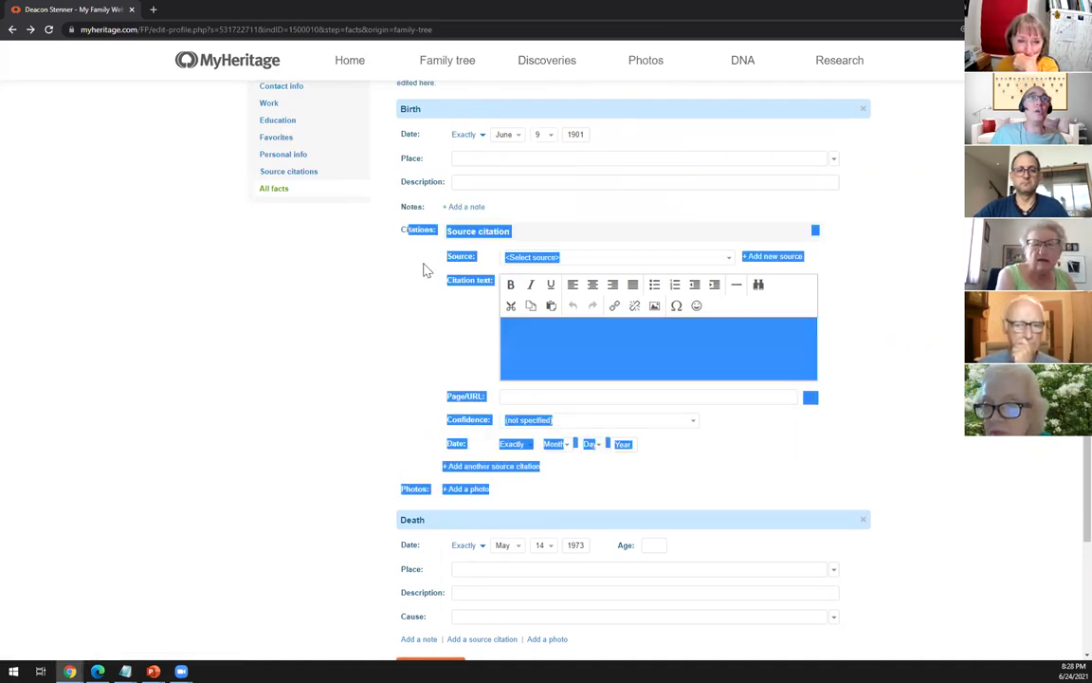
click(548, 507)
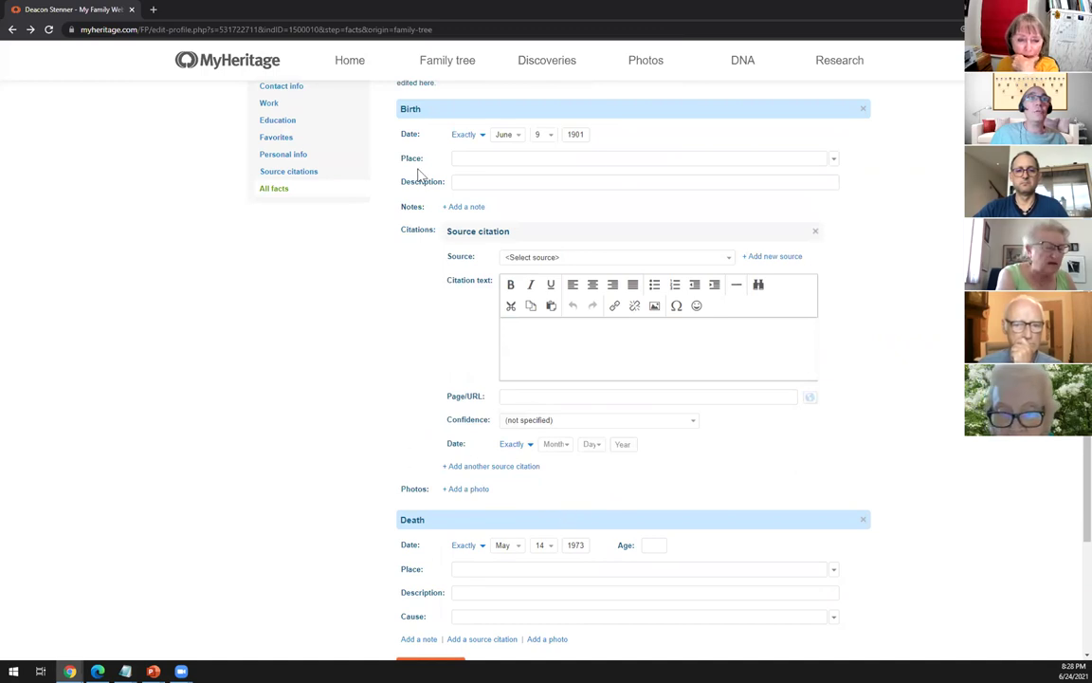
click(814, 232)
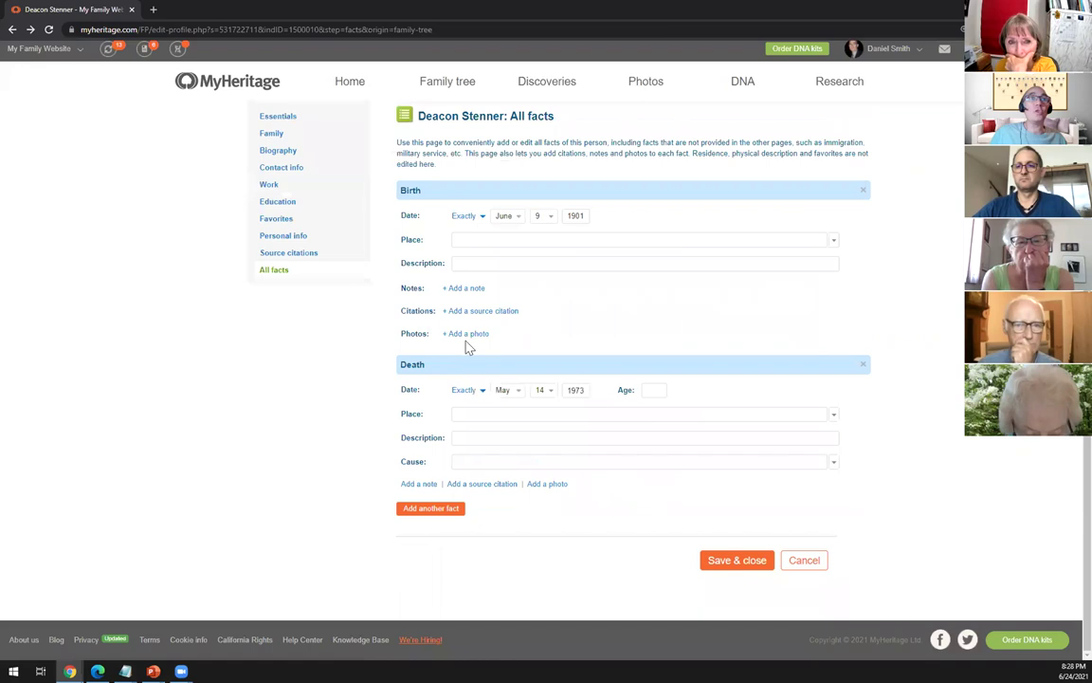
On the profile's Source citations page, try switching the source to the uncle's and adding another citation, and cancel the edits.
click(290, 252)
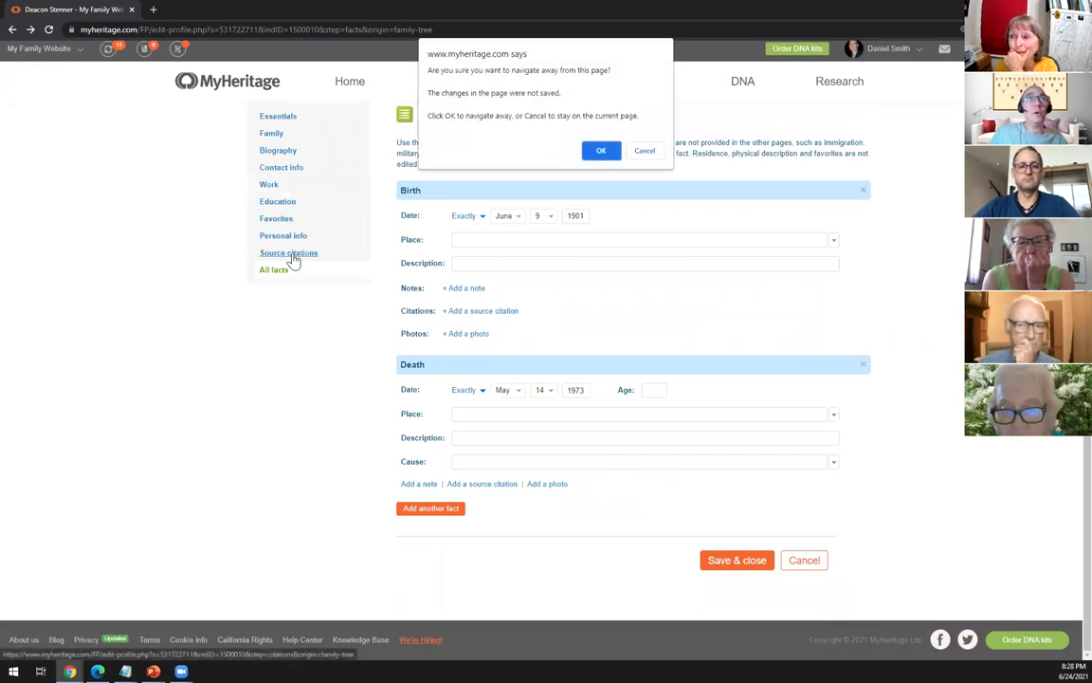
click(599, 150)
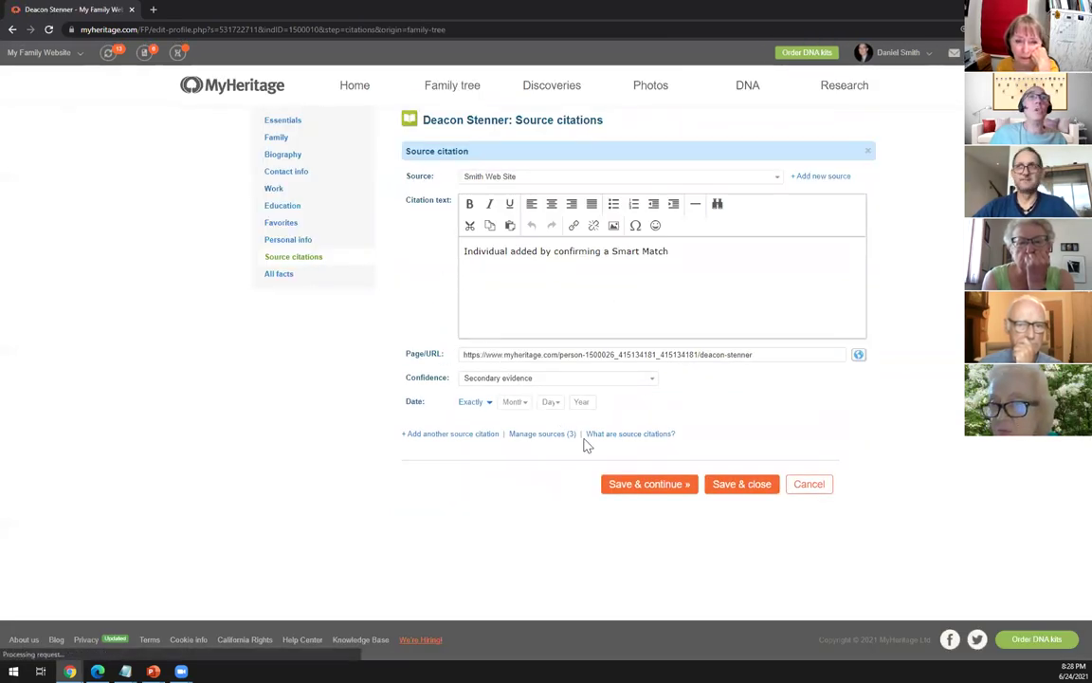
click(526, 178)
click(519, 217)
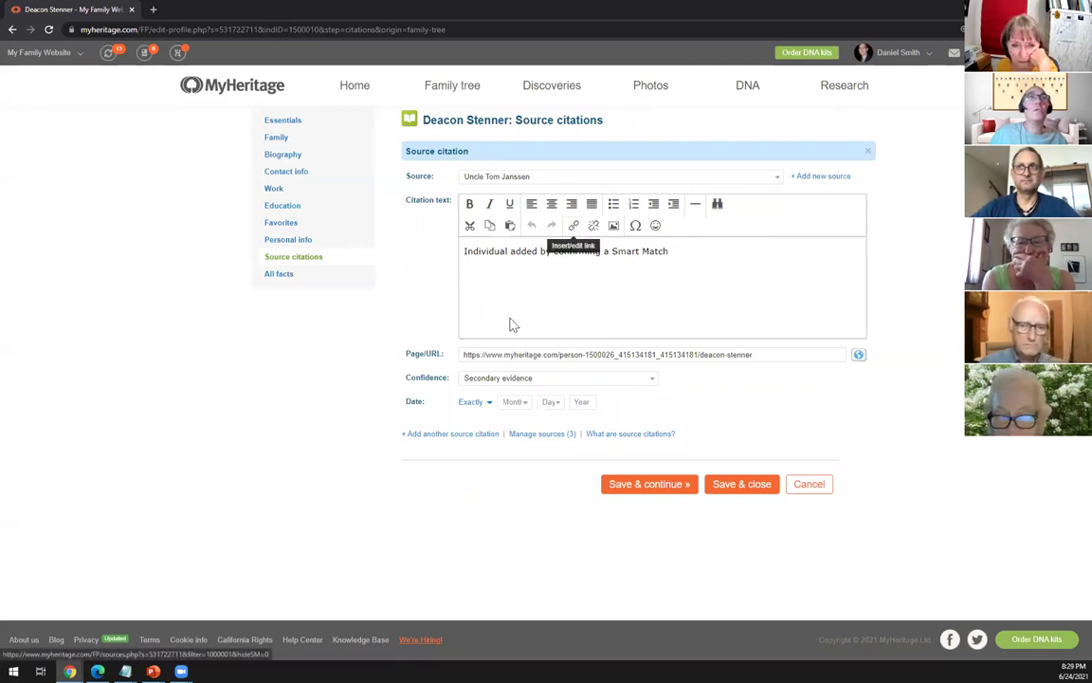
click(452, 433)
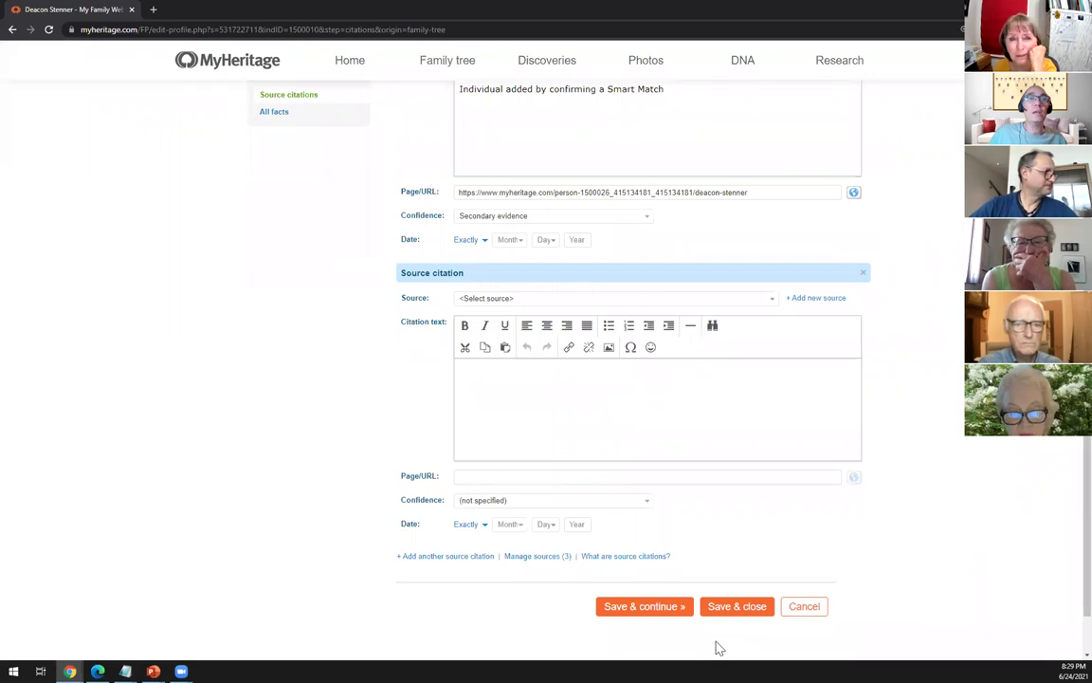
click(804, 612)
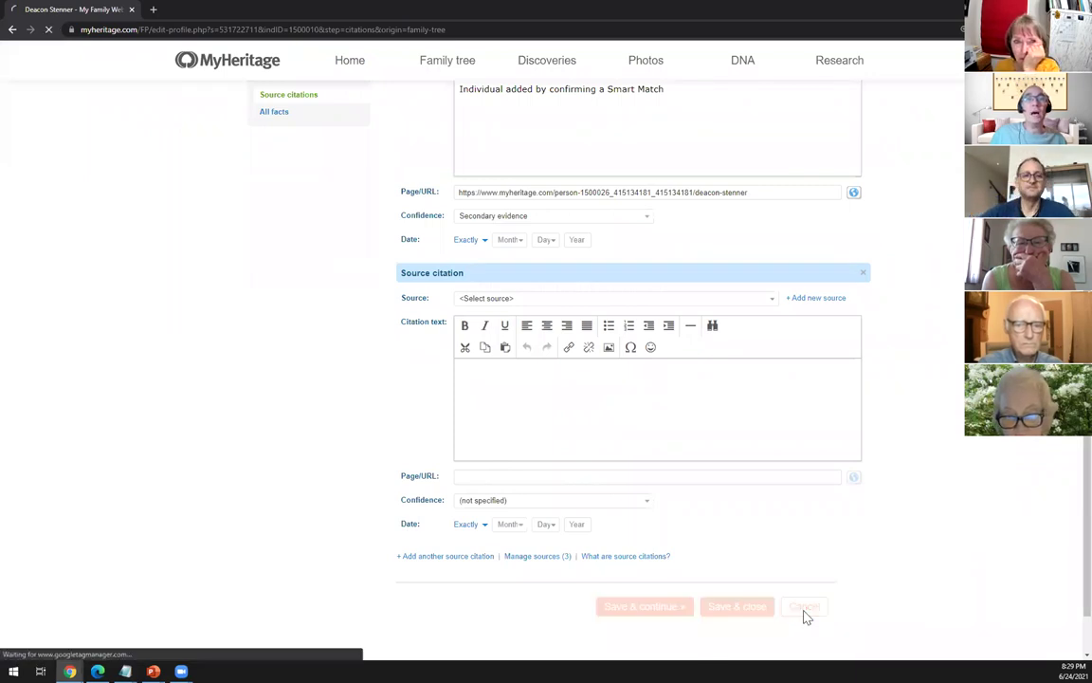